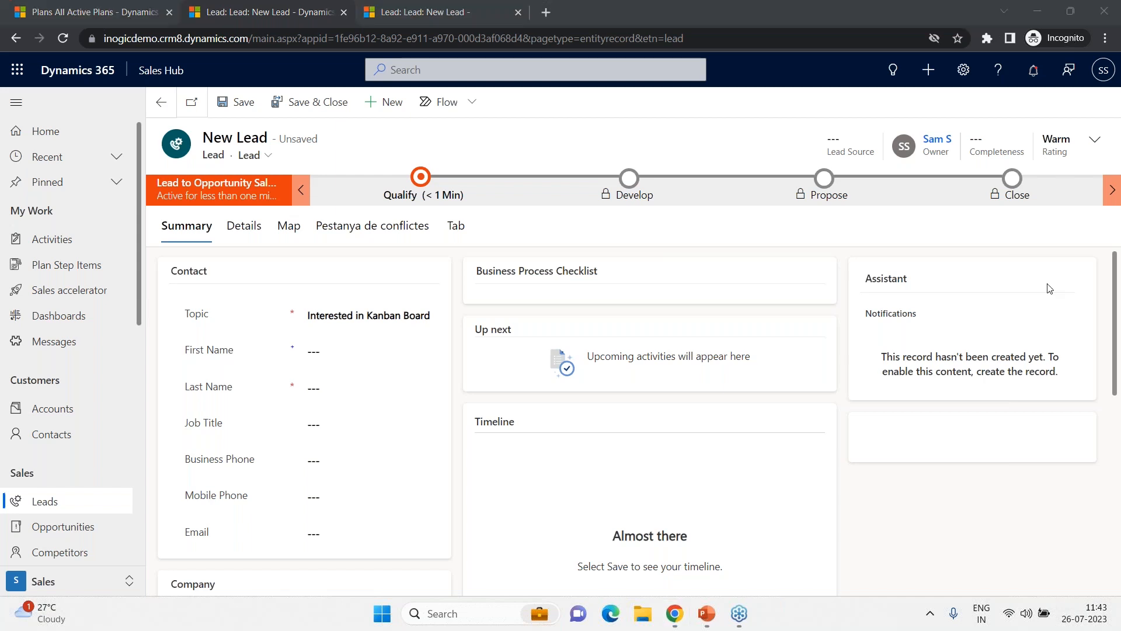
click(1112, 77)
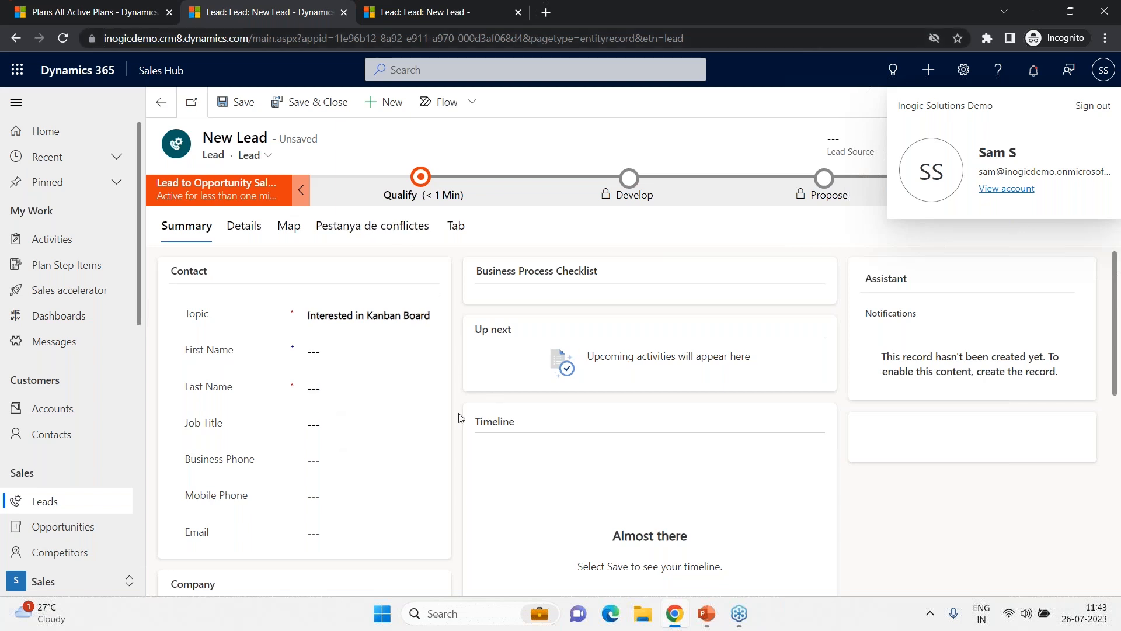
click(1094, 79)
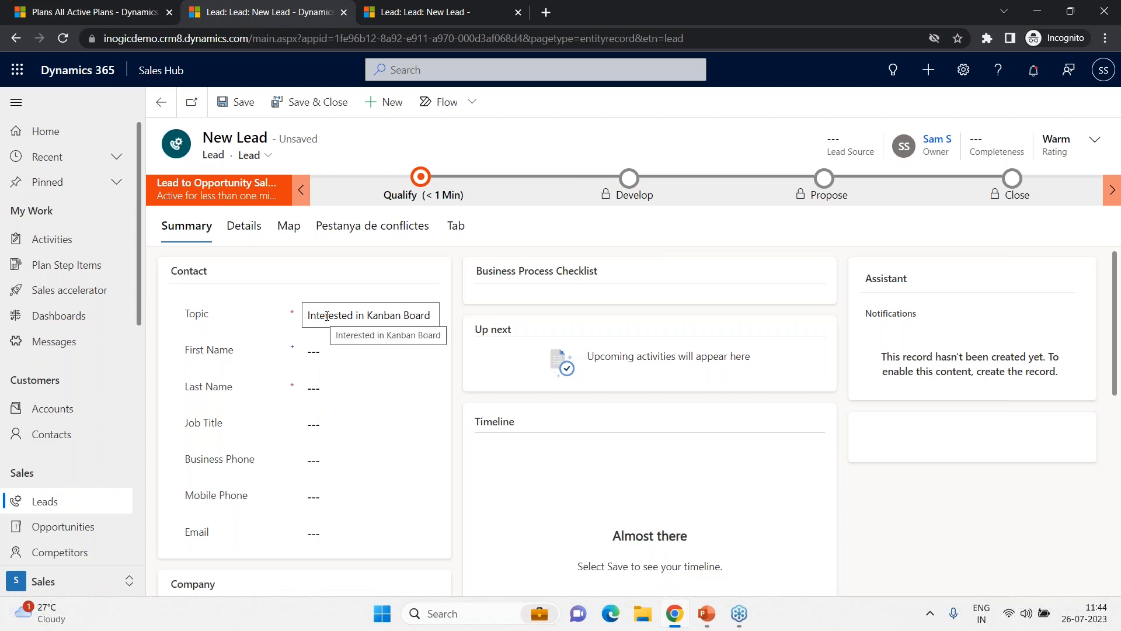
- Enter the new lead's first name and last name
click(318, 352)
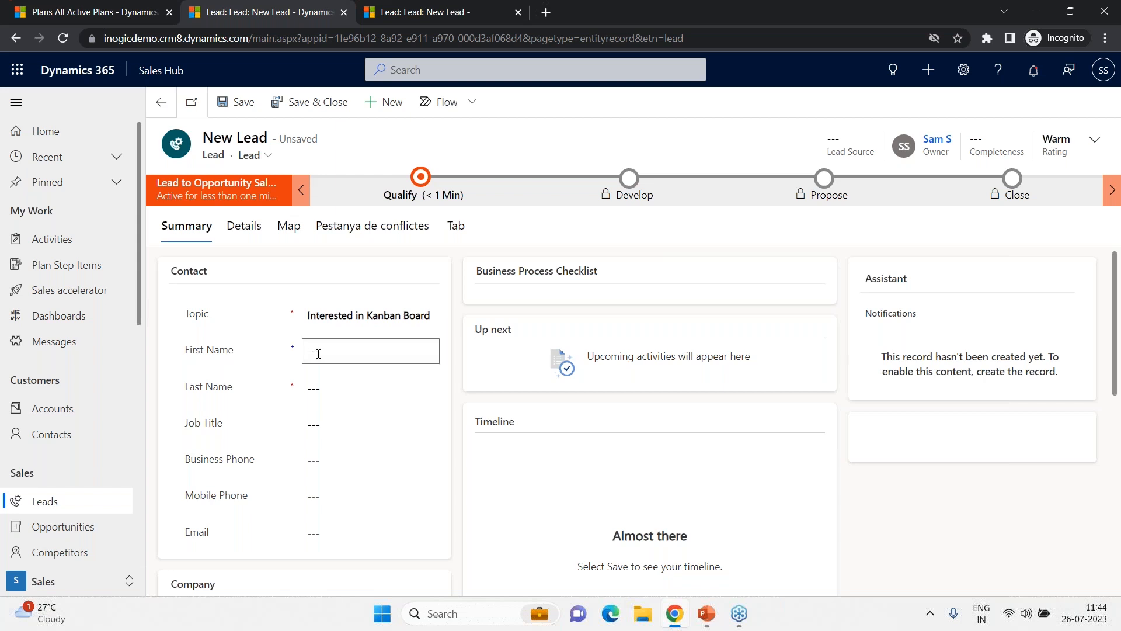
key(Tab)
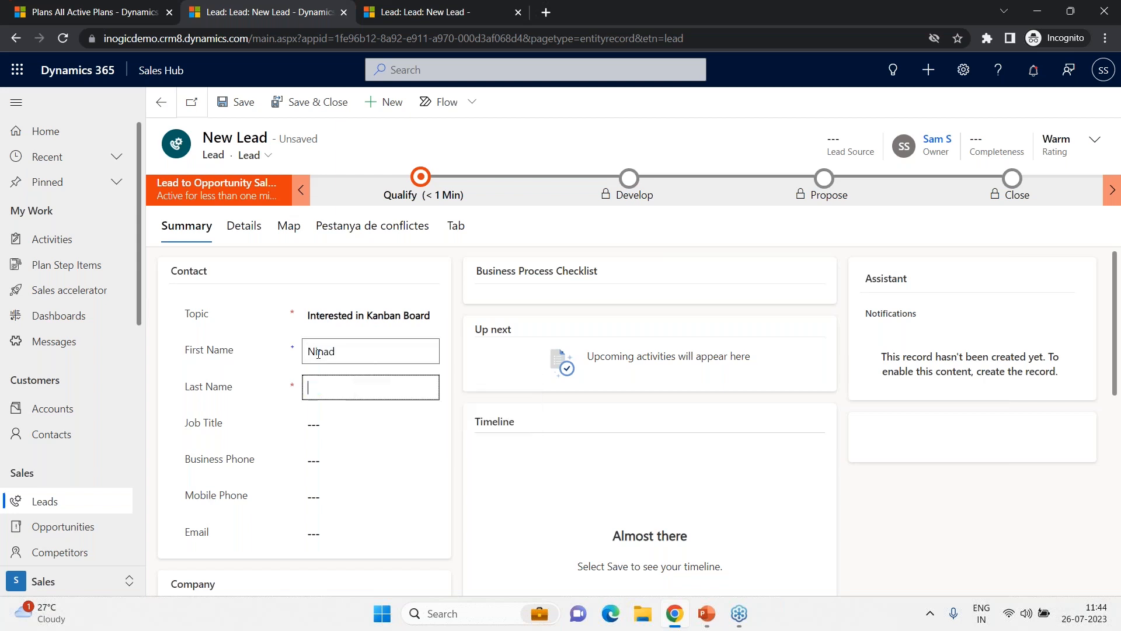
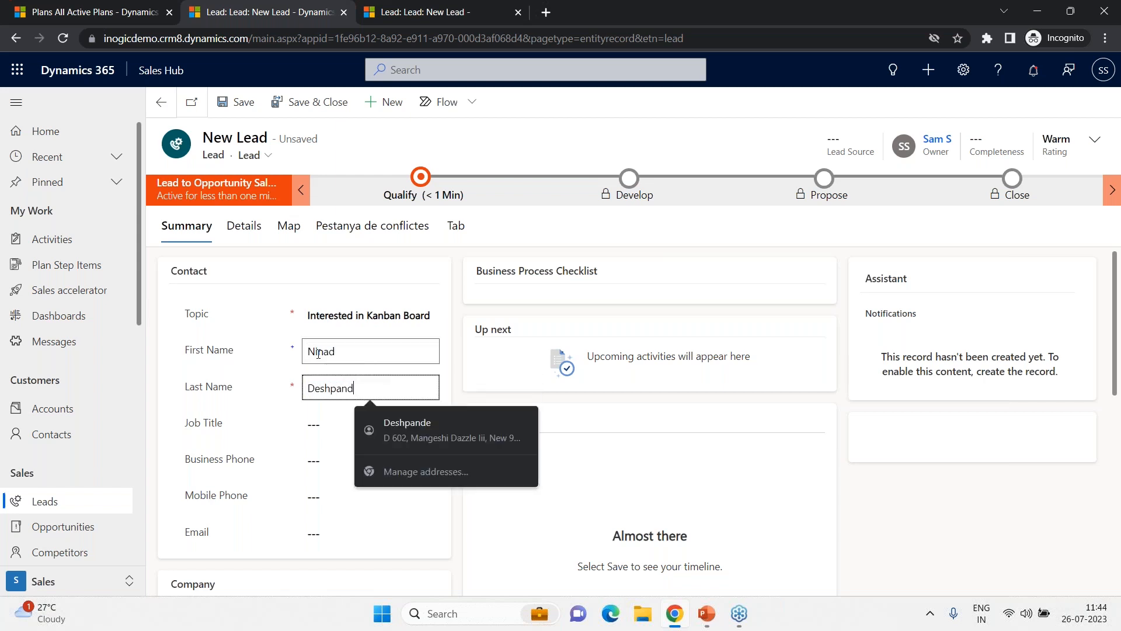
- Fill in the lead's e-mail address
key(Tab)
key(Tab)
key(Tab)
click(356, 537)
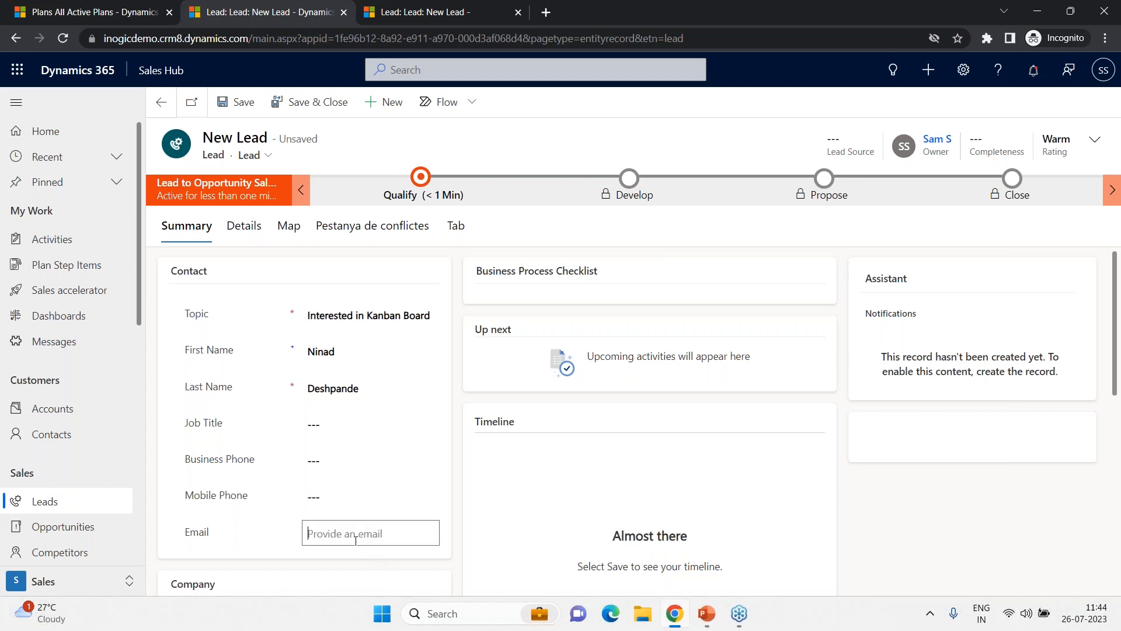
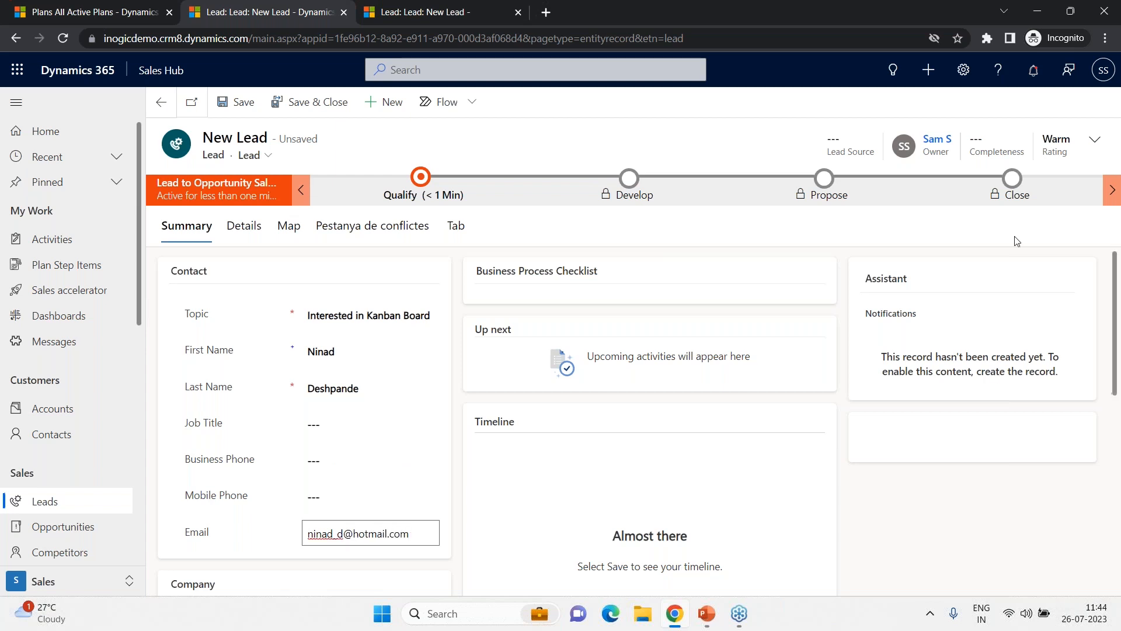
- Set the lead source to Web in the header fields
click(1097, 148)
click(1009, 177)
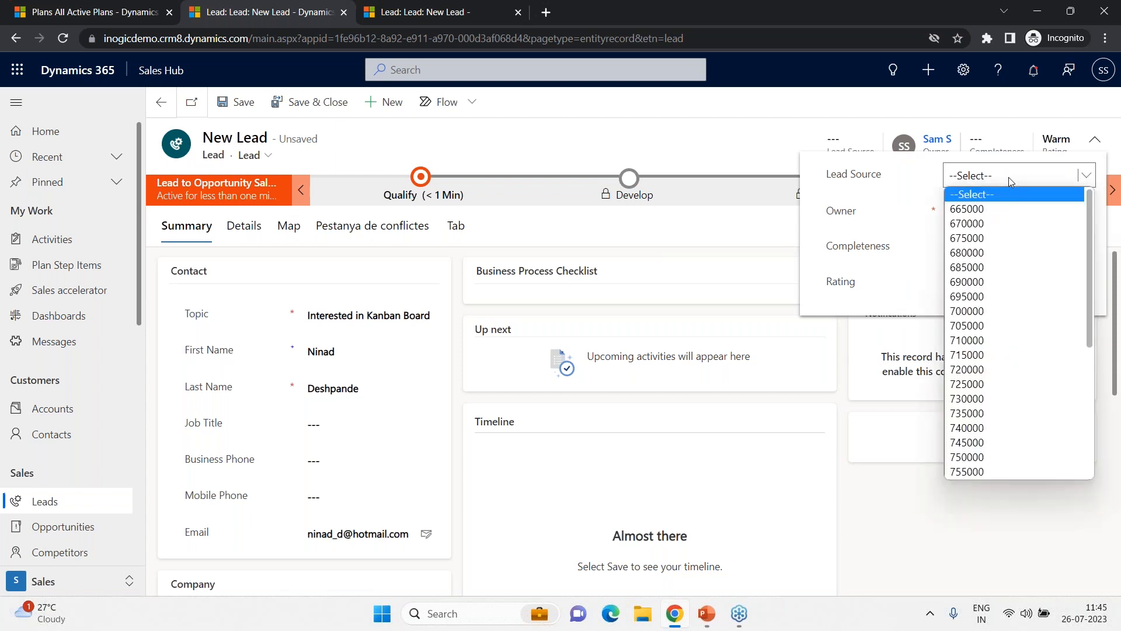
click(1028, 285)
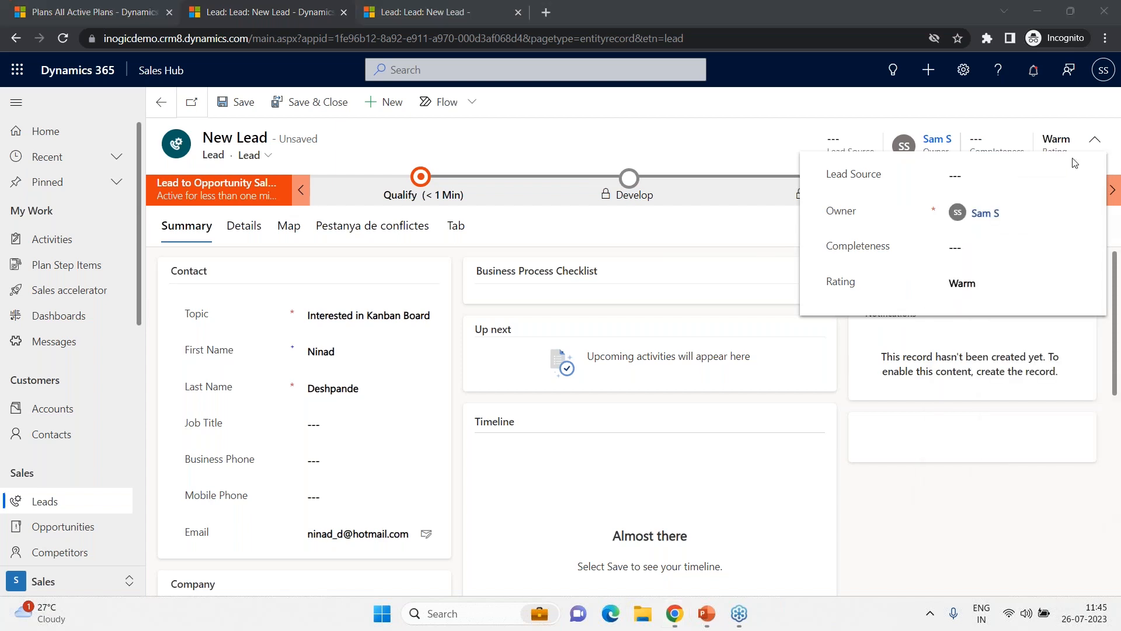
click(1066, 172)
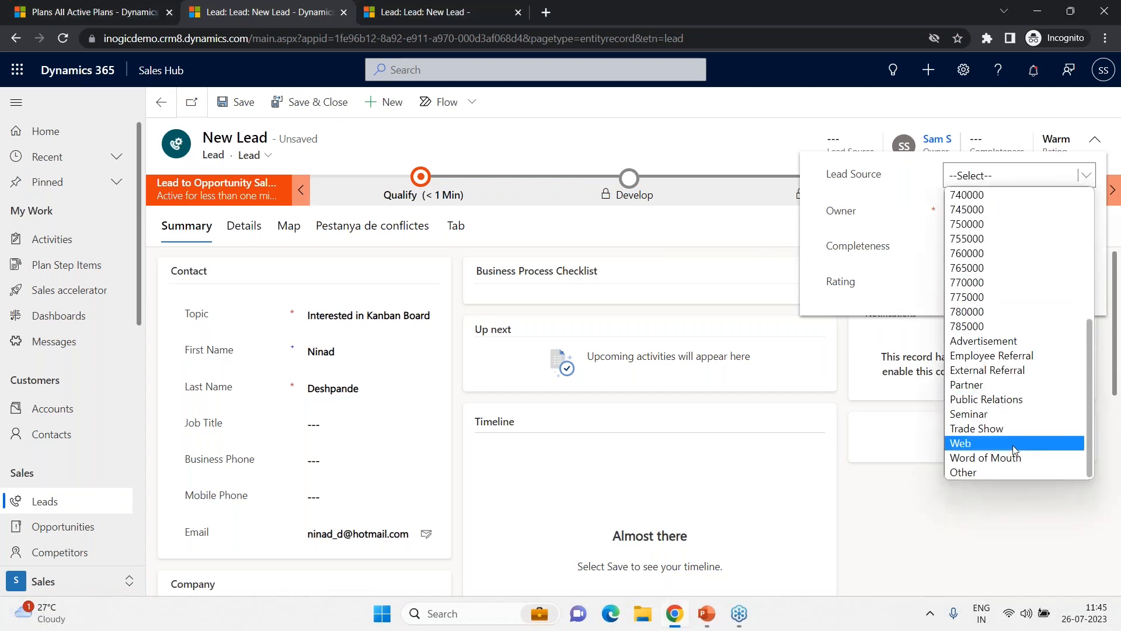
click(1012, 449)
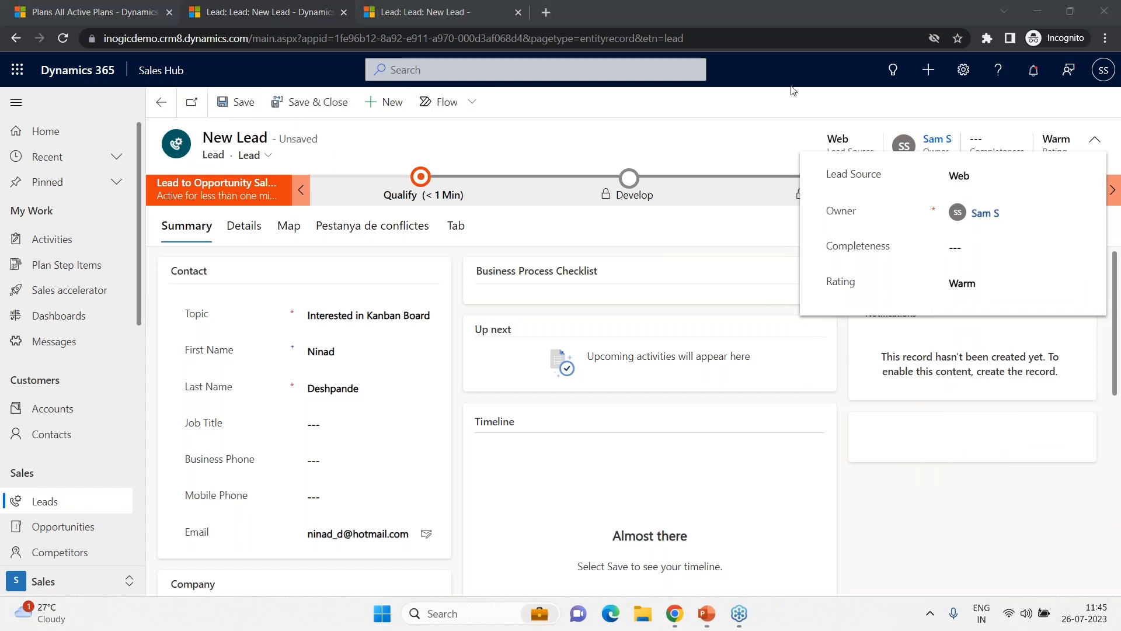
click(771, 113)
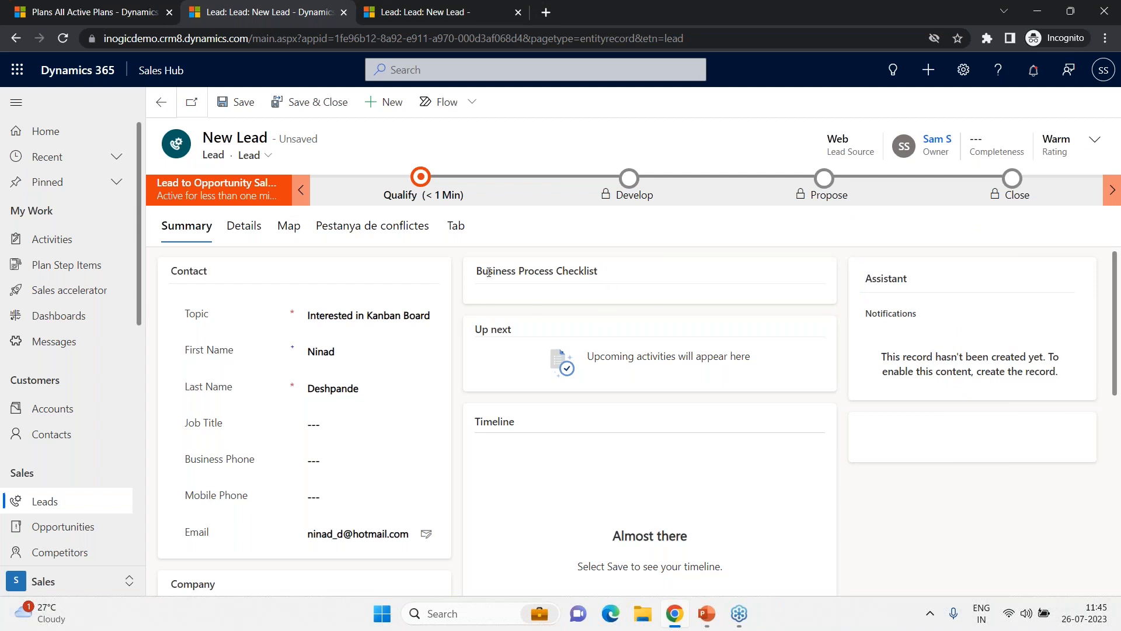
- Save the new lead, ignoring the duplicate records found
drag(489, 270, 587, 273)
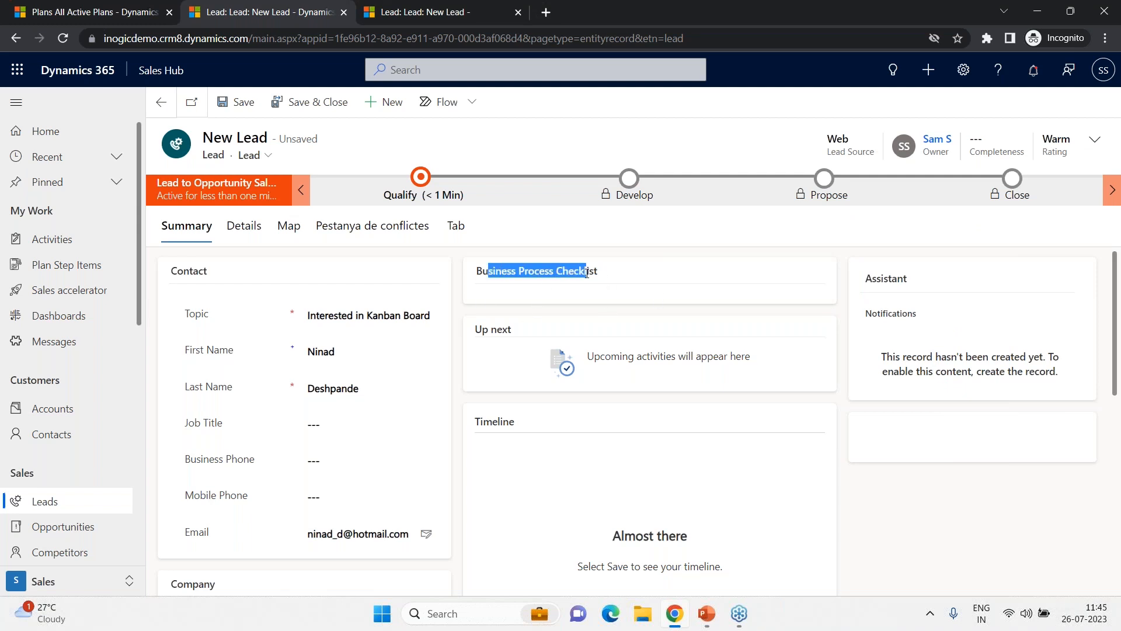
click(244, 115)
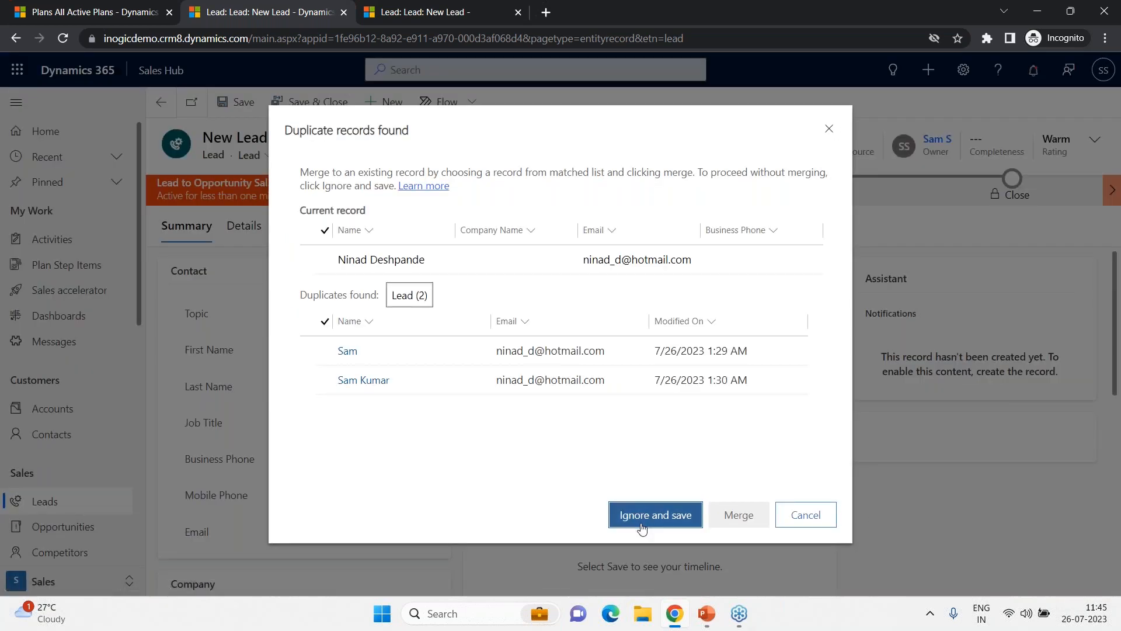
click(642, 528)
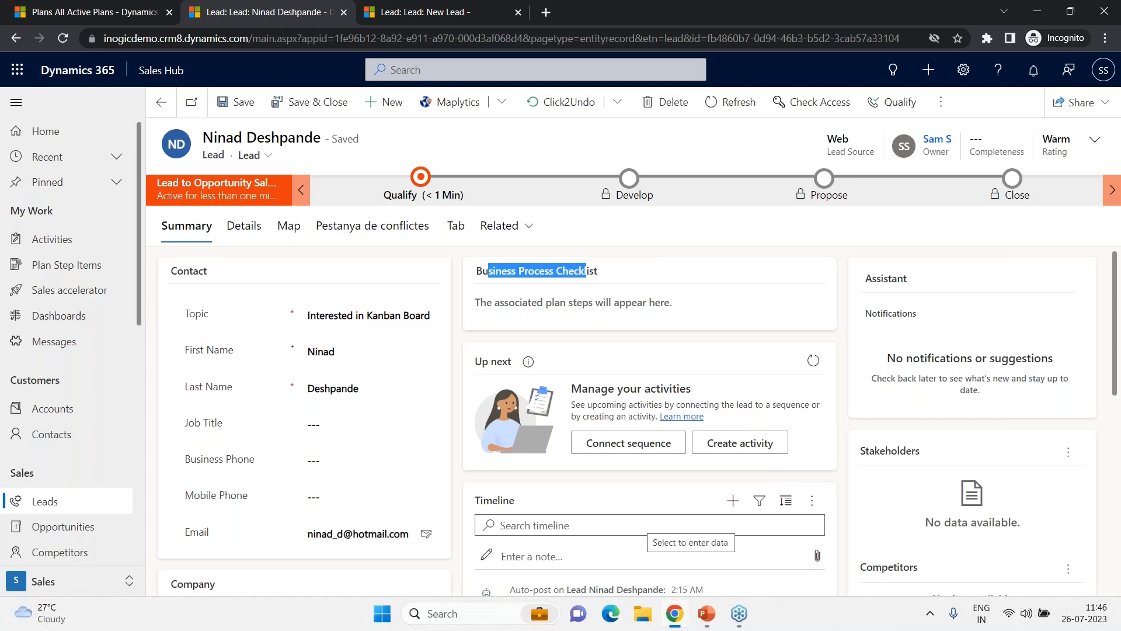
- Refresh the lead and review the e-mail opened from the Business Process Checklist, then close it
click(733, 103)
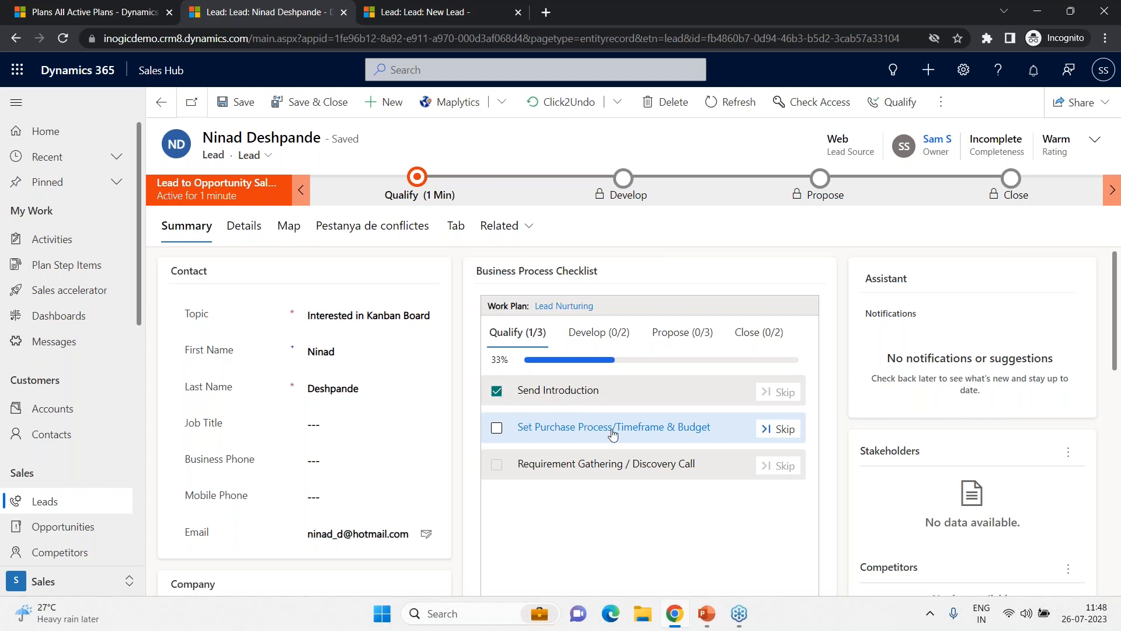
click(535, 432)
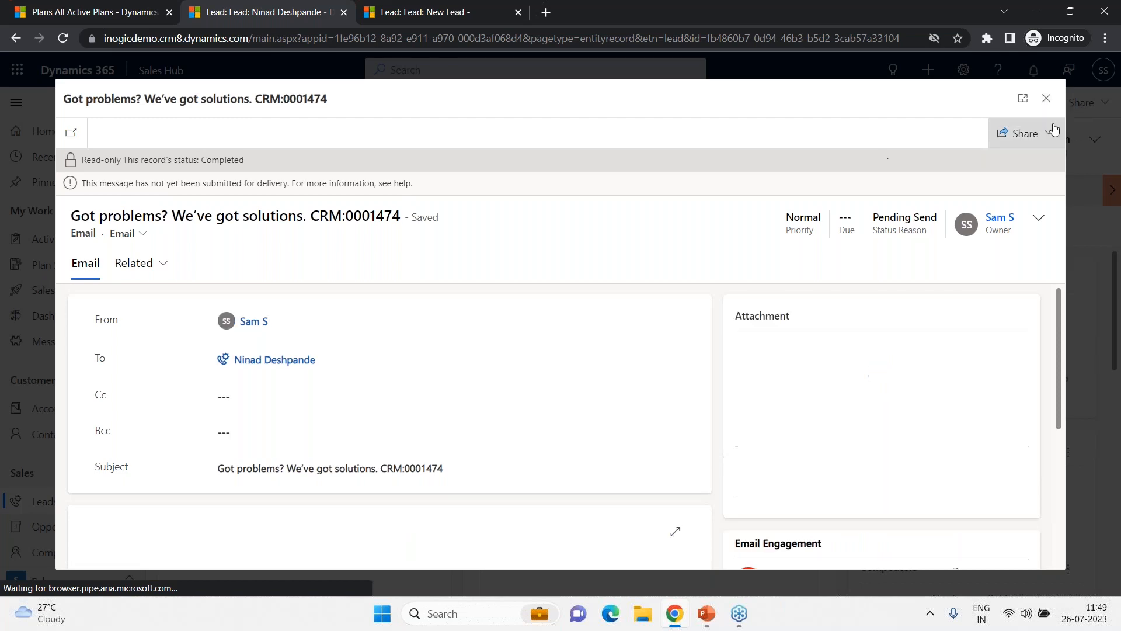
scroll(500, 350, down, 3)
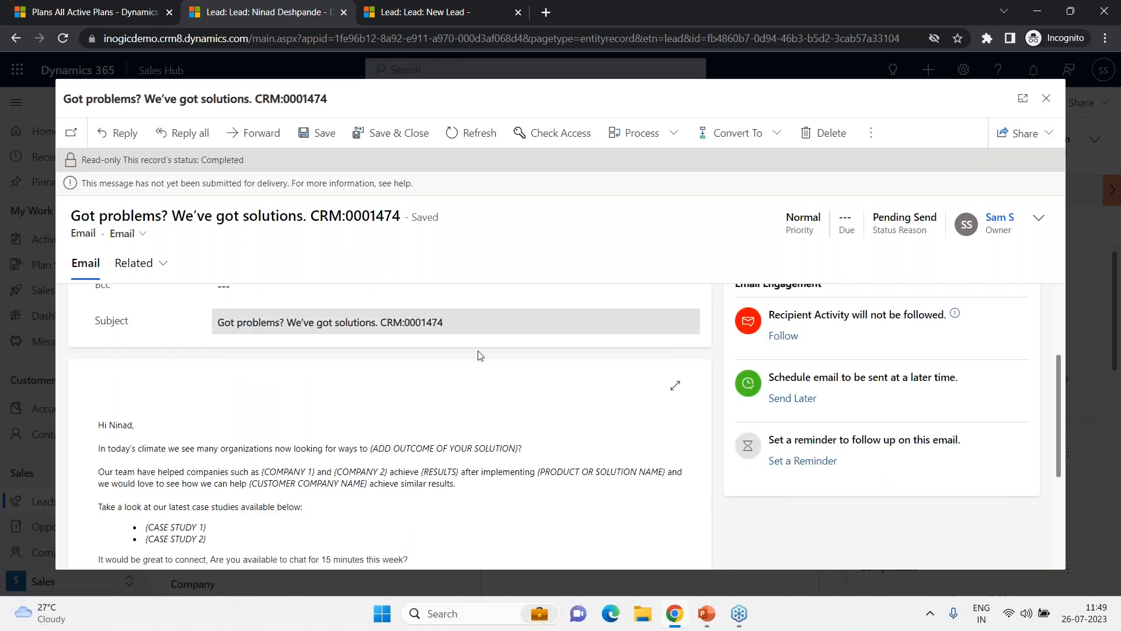
scroll(663, 462, down, 2)
scroll(663, 461, up, 5)
scroll(393, 436, down, 5)
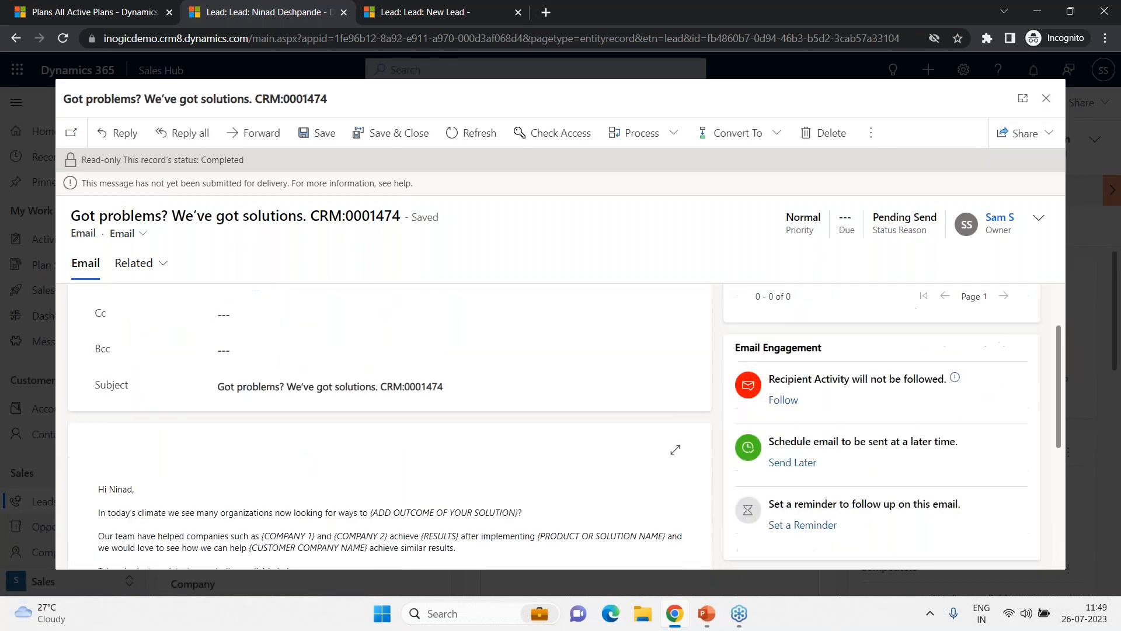
scroll(539, 430, up, 5)
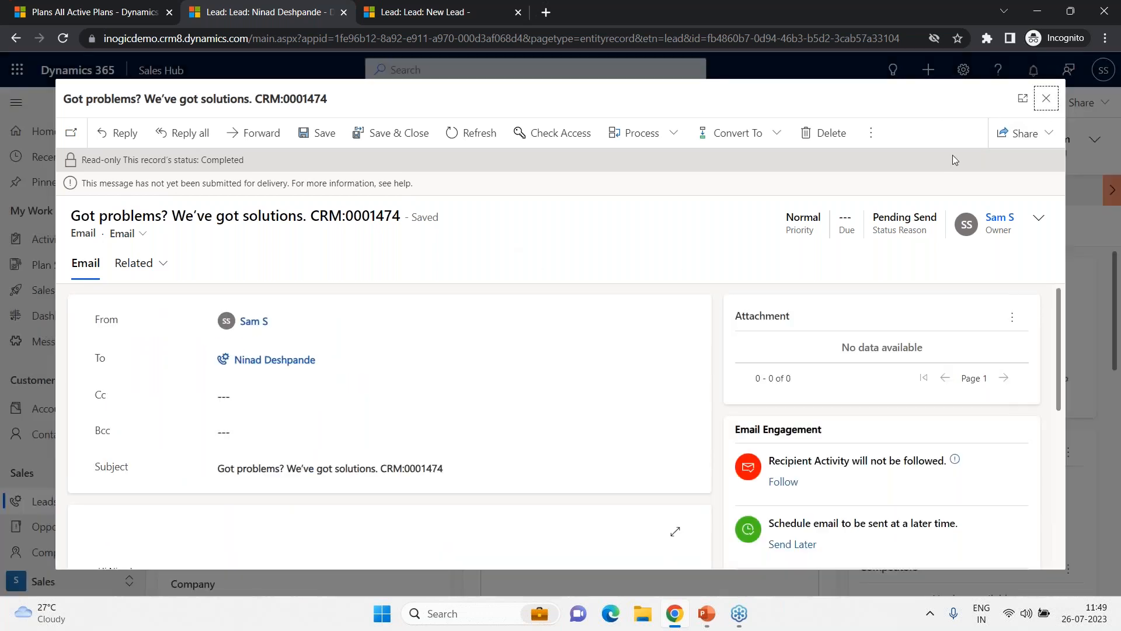
click(1047, 100)
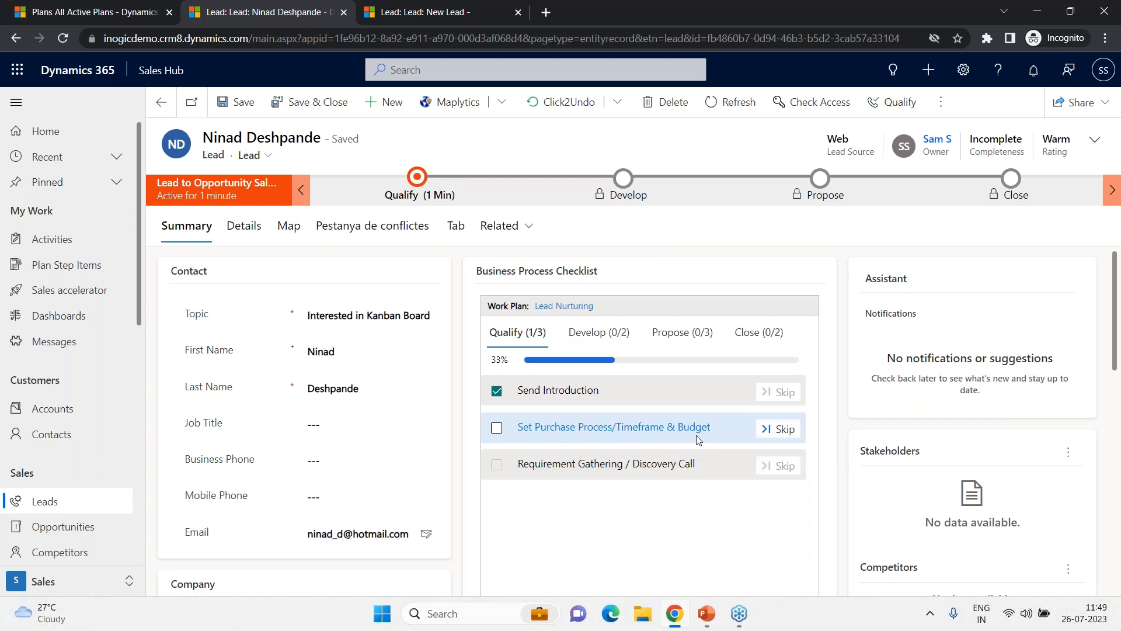
- Mark the Set Purchase Process/Timeframe & Budget checklist step as complete
click(497, 430)
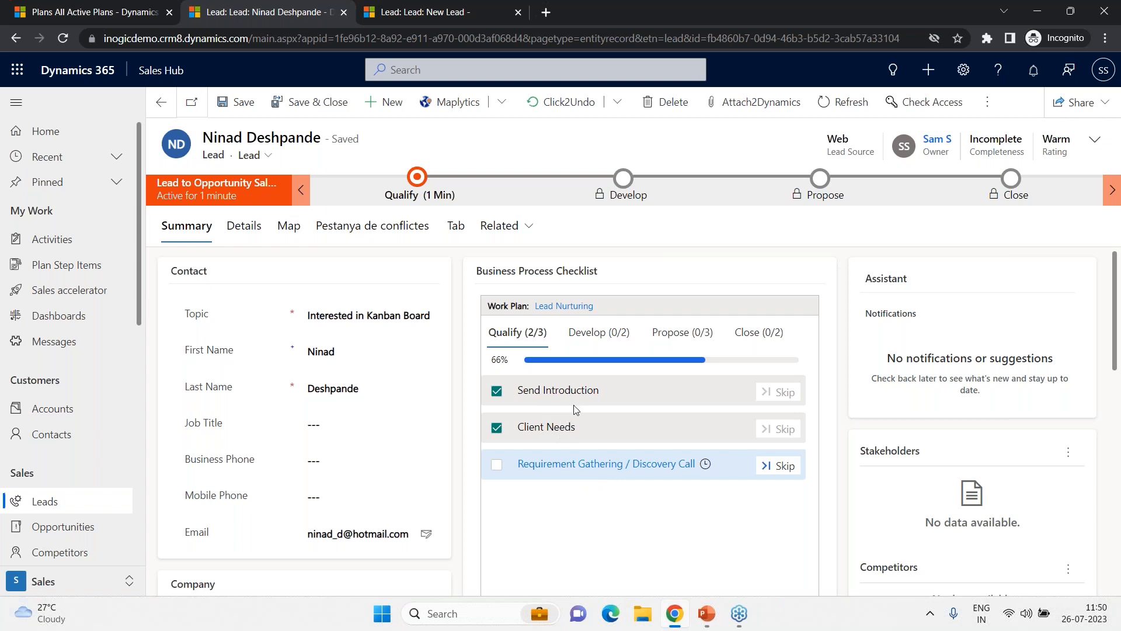
mouse_move(706, 466)
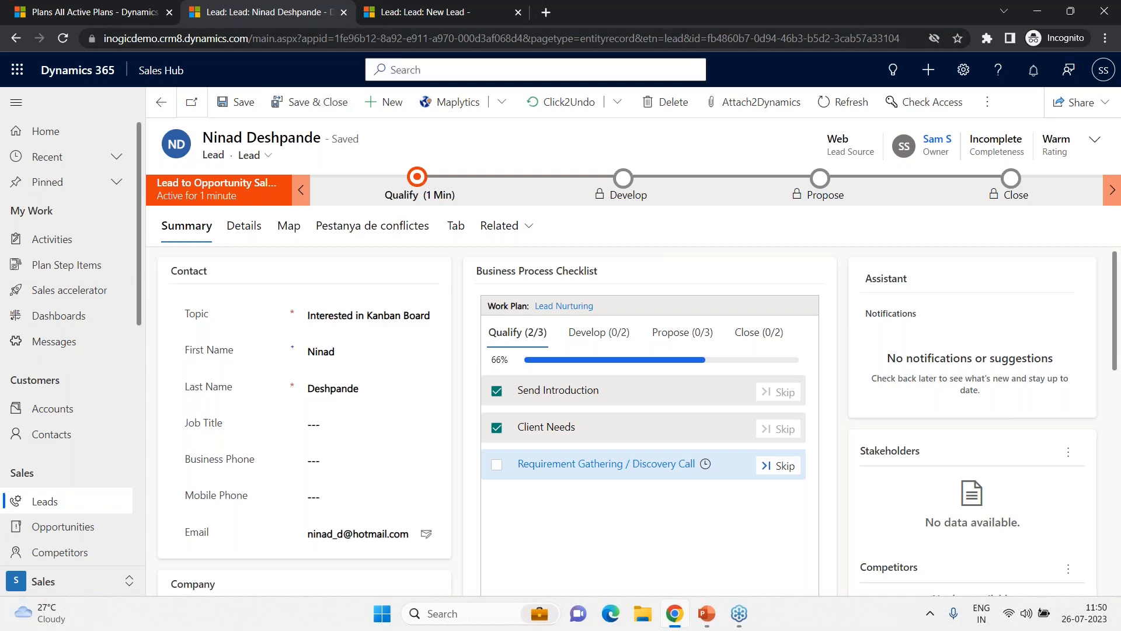
- Duplicate the lead's browser tab
right_click(275, 9)
click(327, 117)
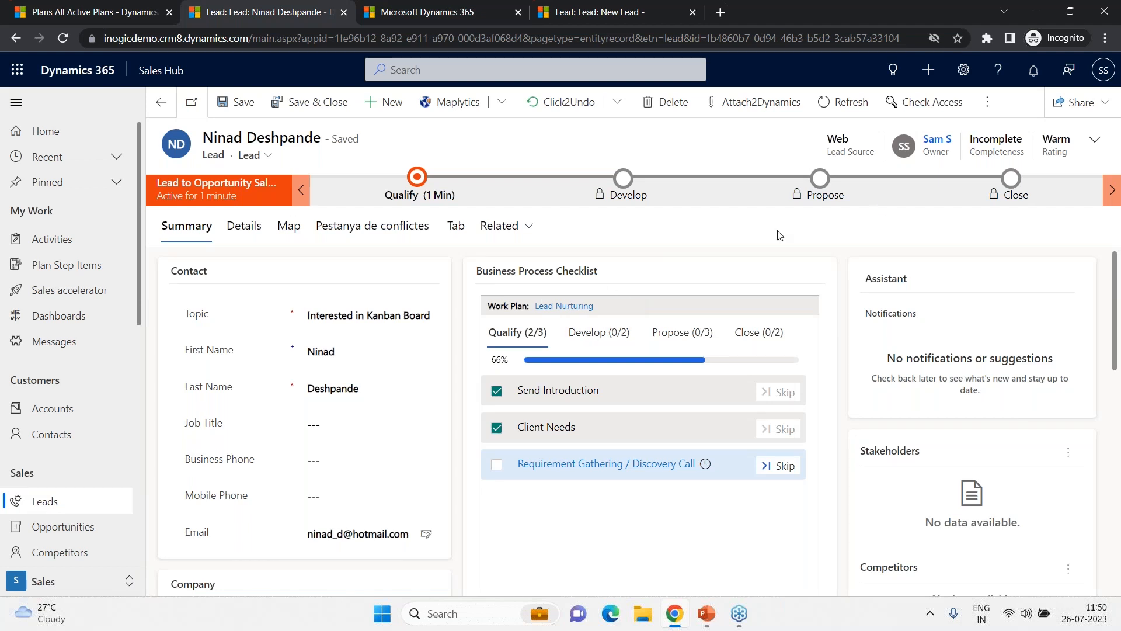
- Qualify the lead, ignoring the matched accounts and contacts
click(984, 103)
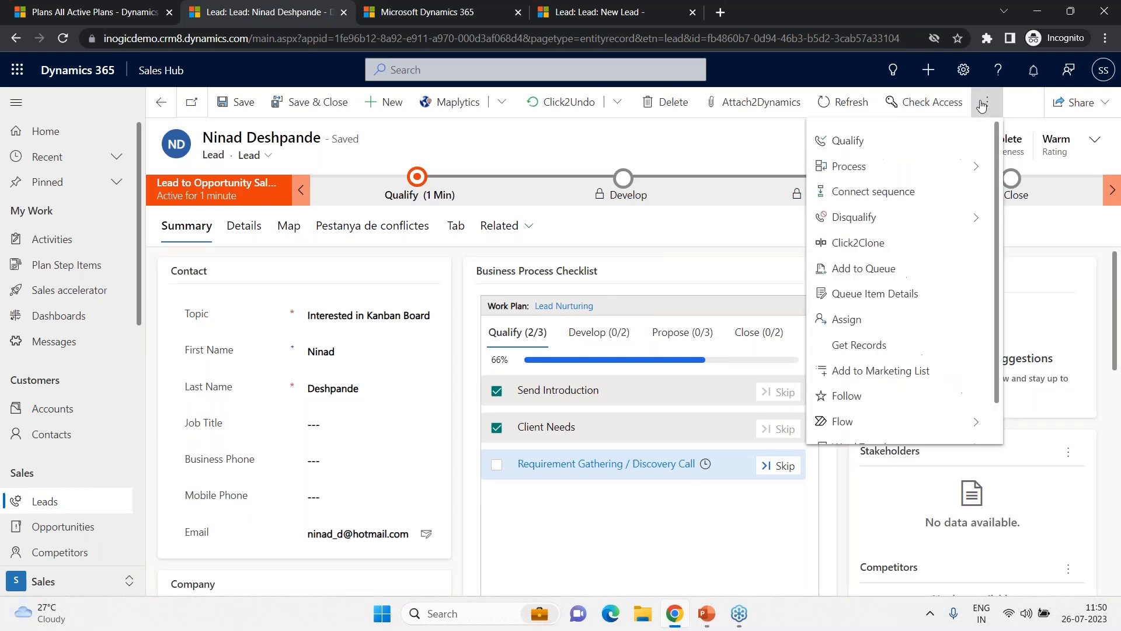
click(918, 139)
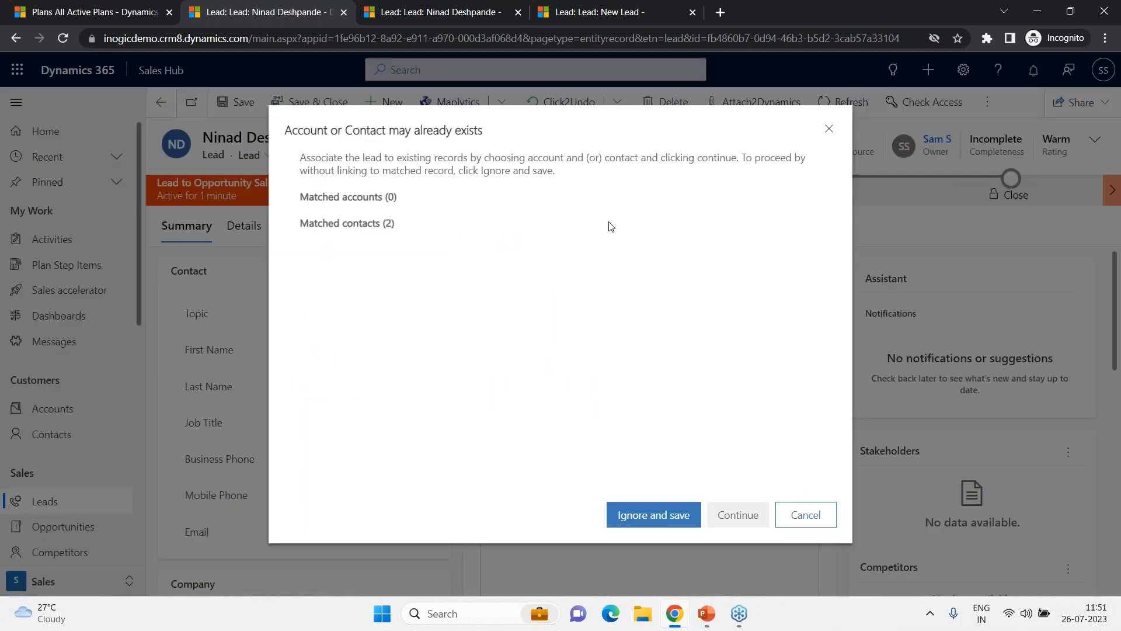
click(647, 518)
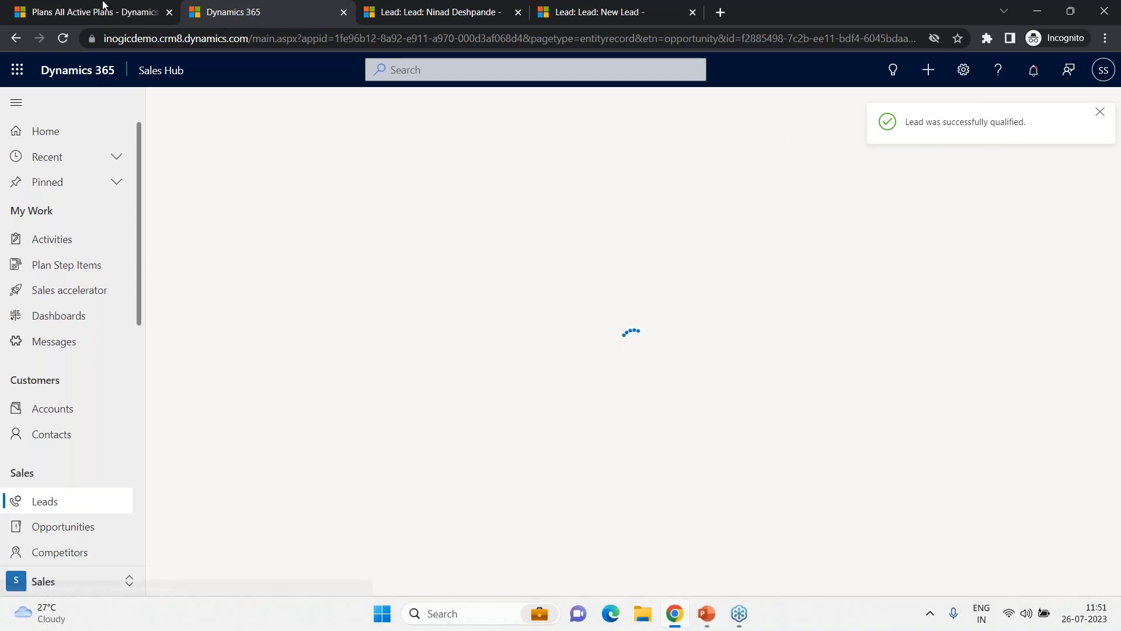
- In the other lead tab, sign in again, refresh the lead, and view its Develop stage checklist steps
click(438, 12)
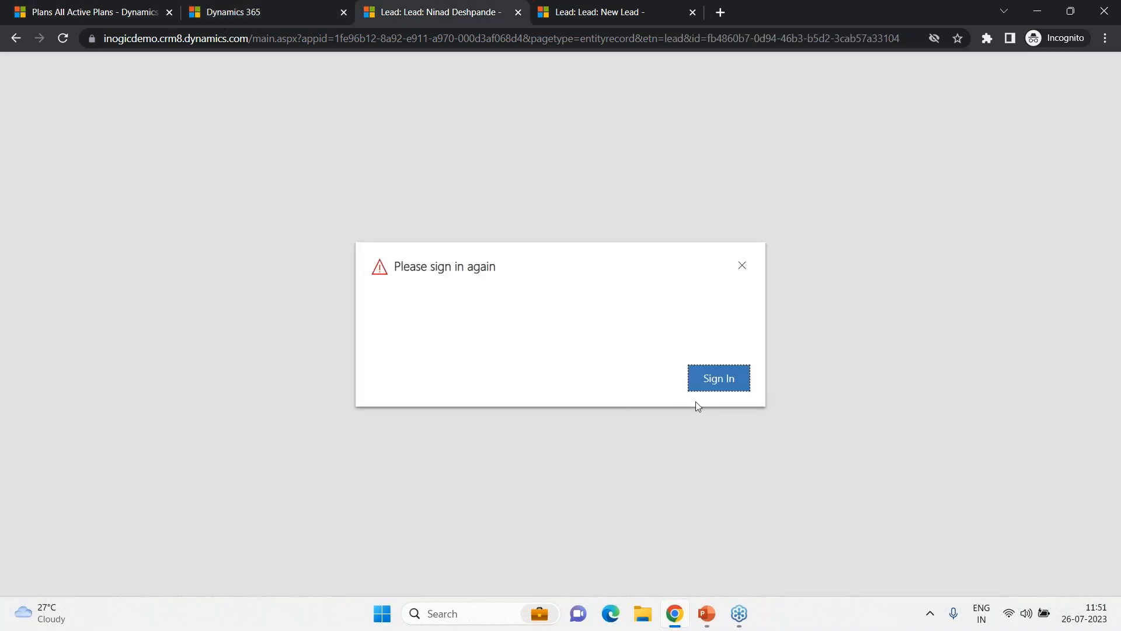
click(723, 378)
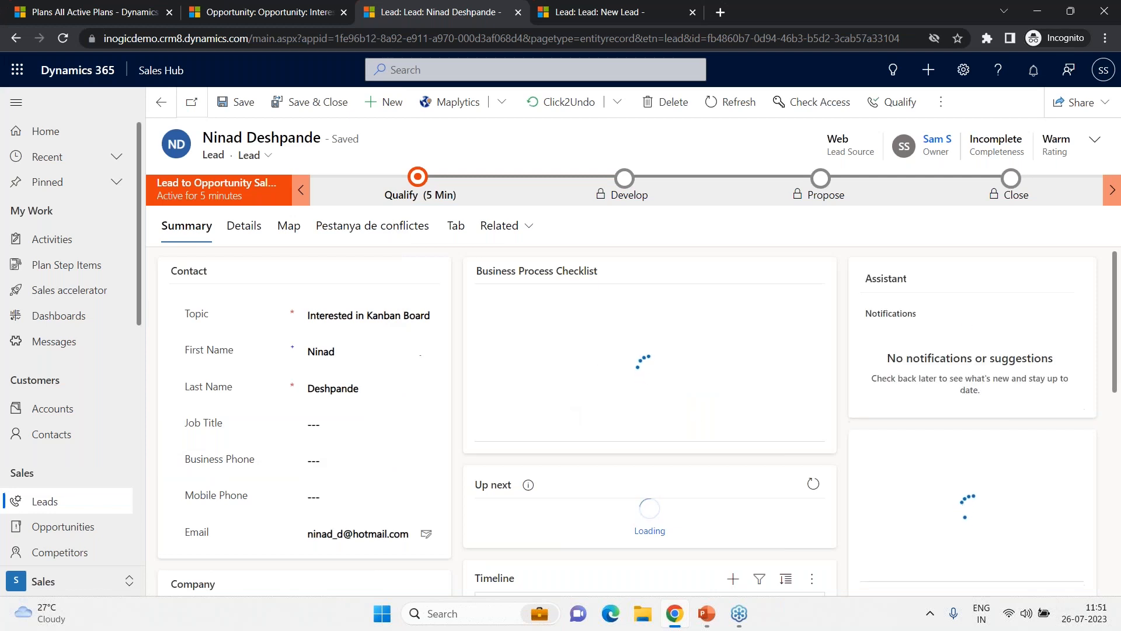
click(727, 113)
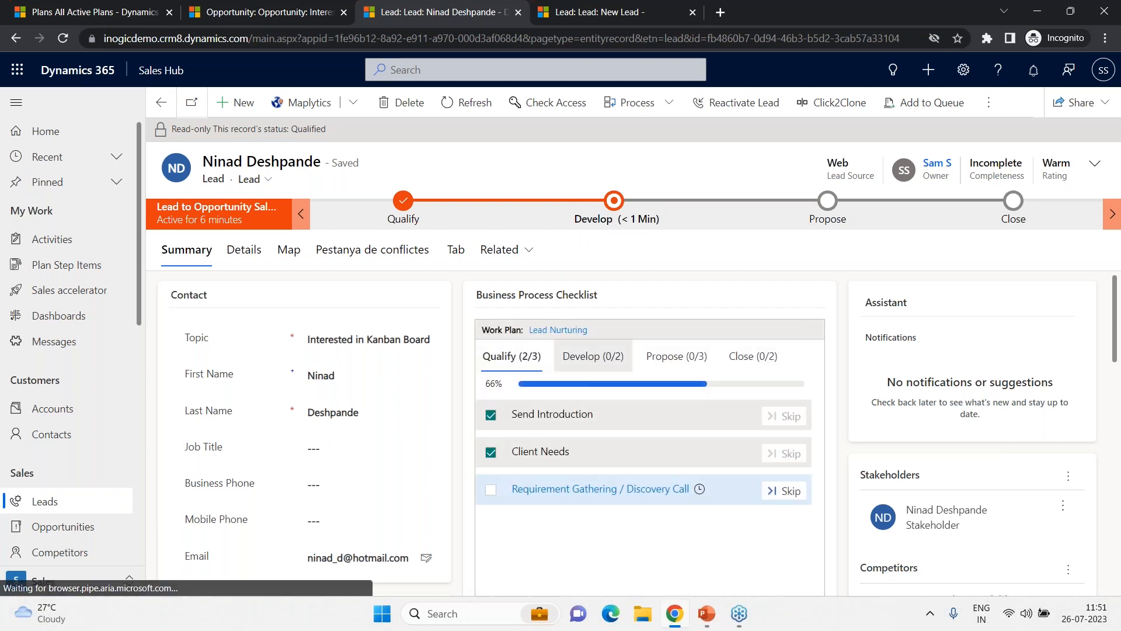
click(594, 357)
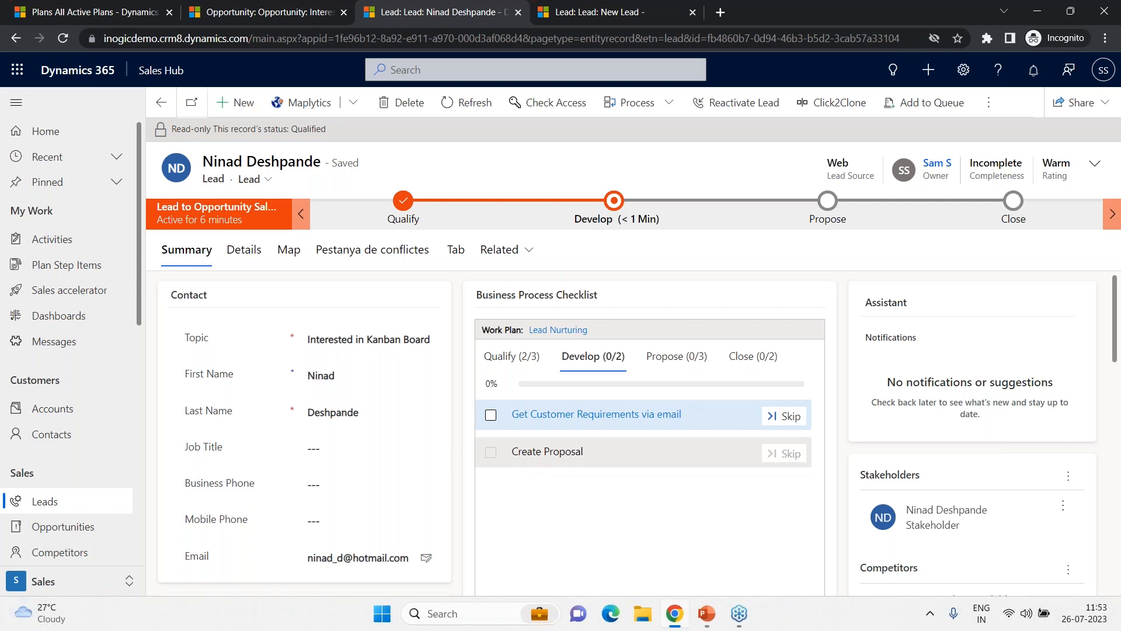
- Open the Plan Step Items list and switch its view to My Day
click(81, 4)
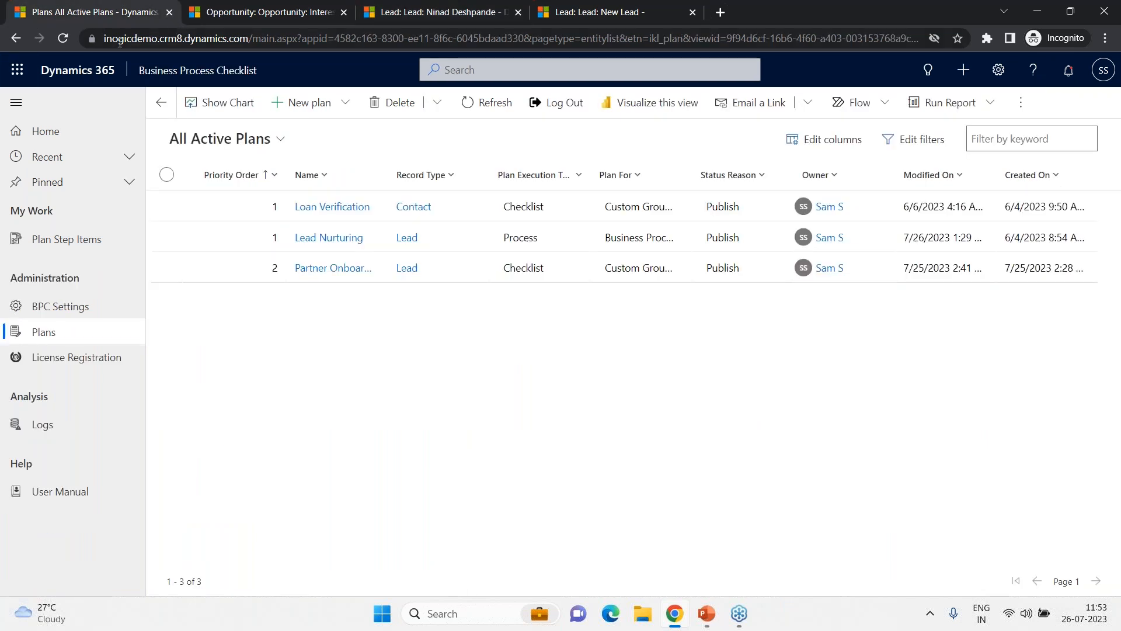
click(88, 244)
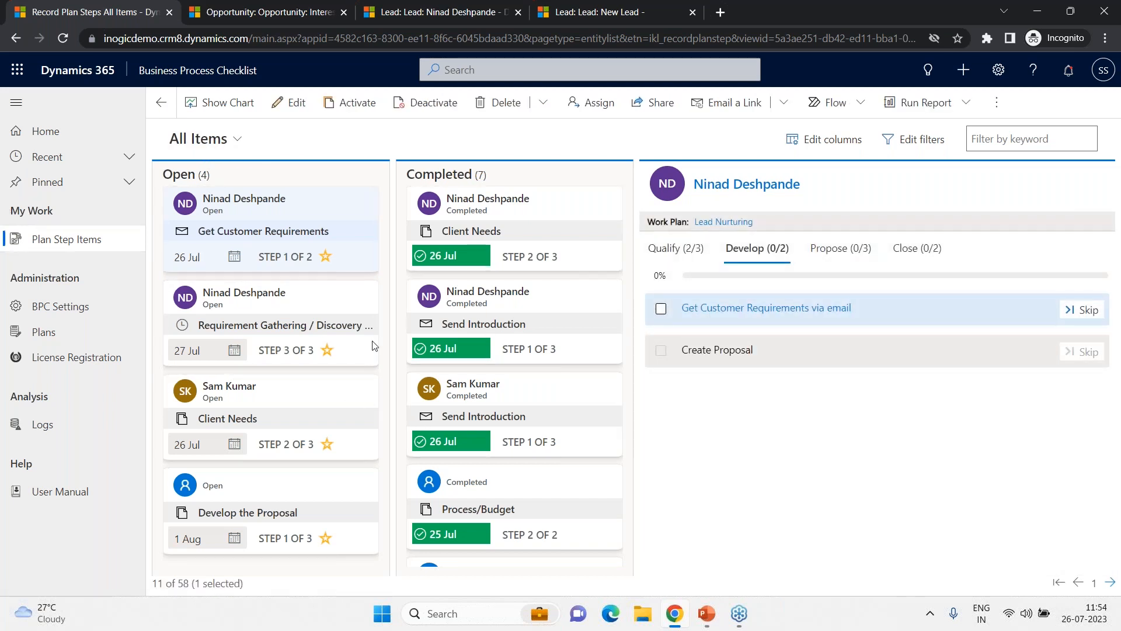
click(219, 140)
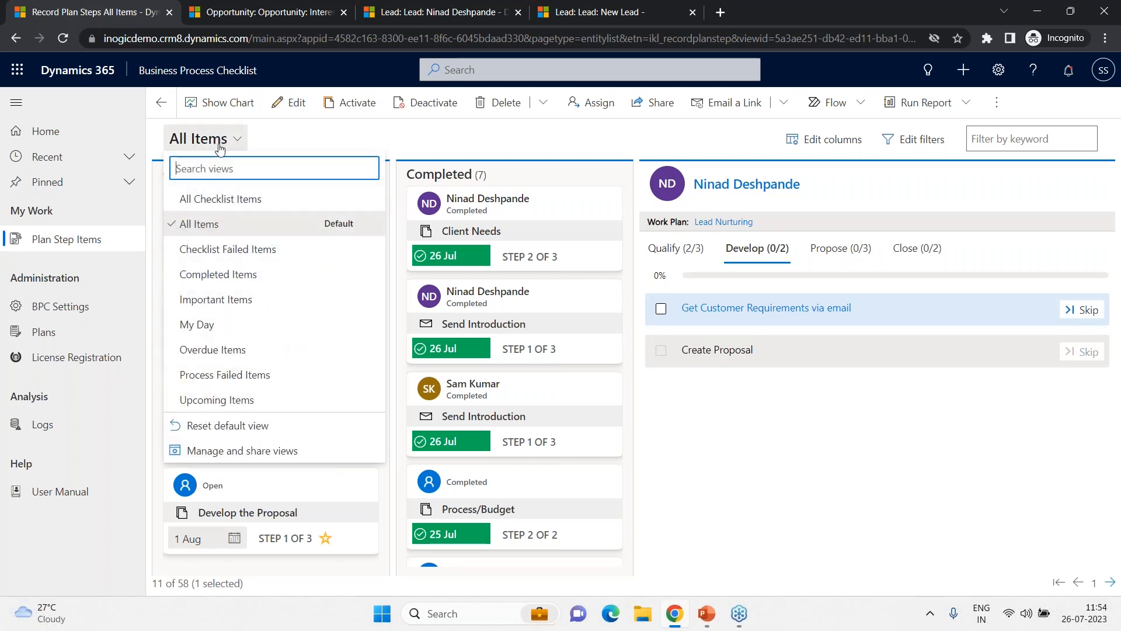
click(213, 333)
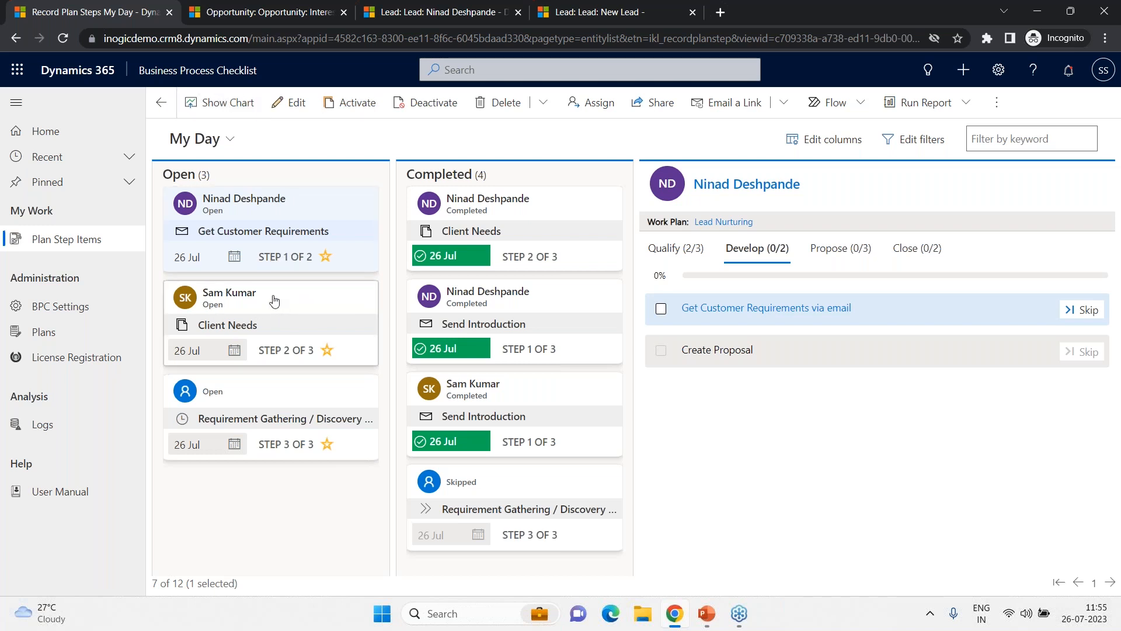
- Reschedule the open Get Customer Requirements plan step item to 28 Jul
click(235, 259)
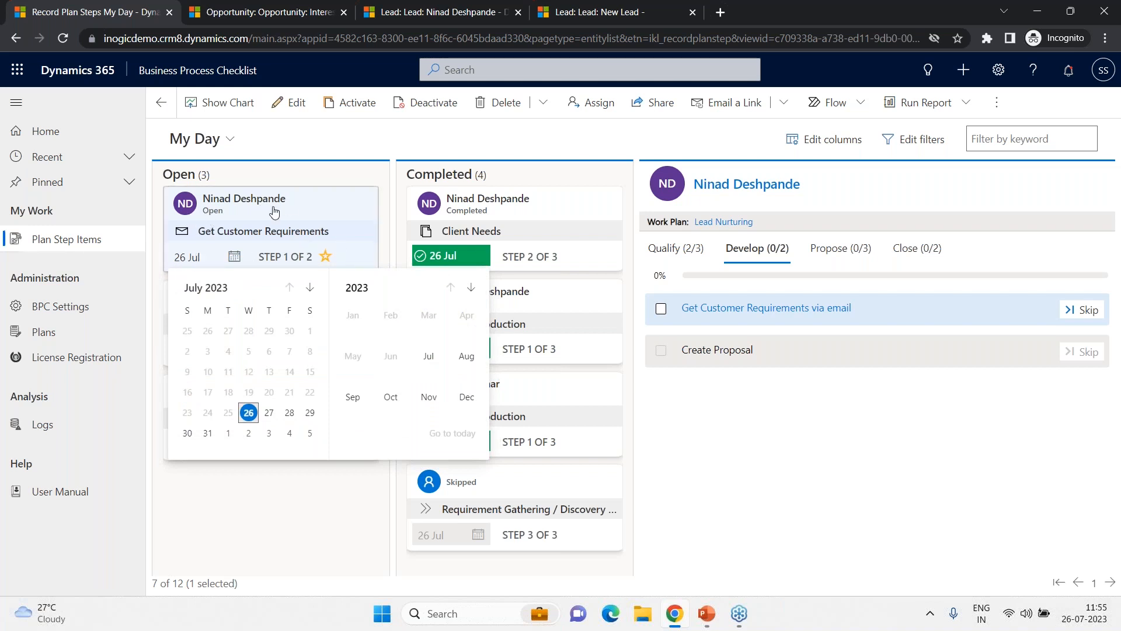
click(291, 413)
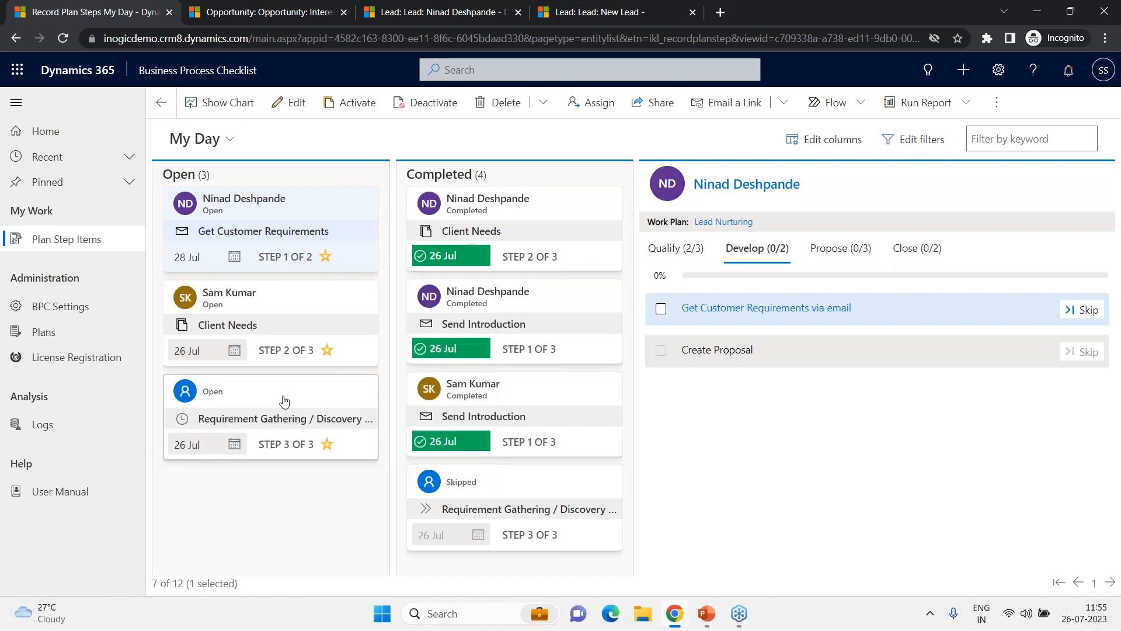
click(266, 268)
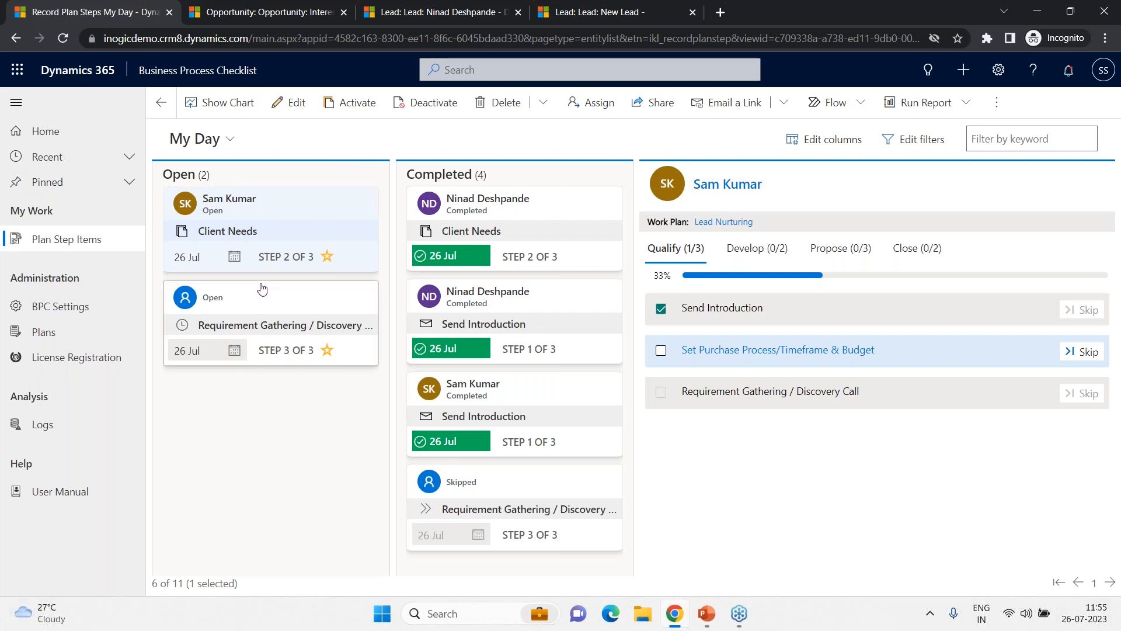
- Switch the list to the Upcoming Items view and mark the 28 Jul Get Customer Requirements item as important
click(211, 144)
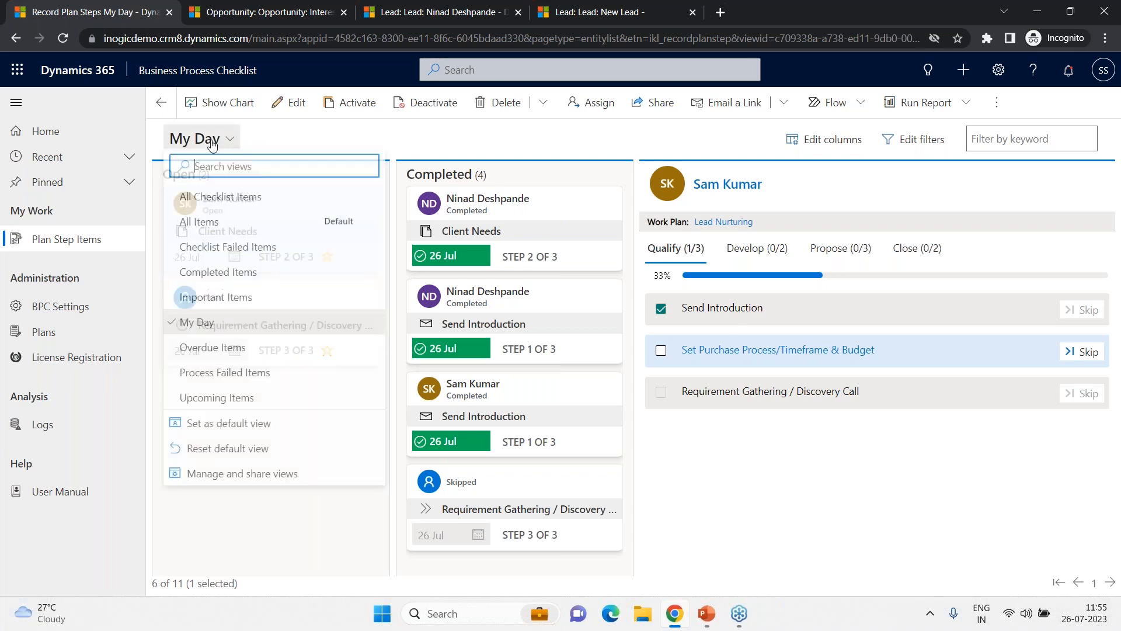
click(269, 407)
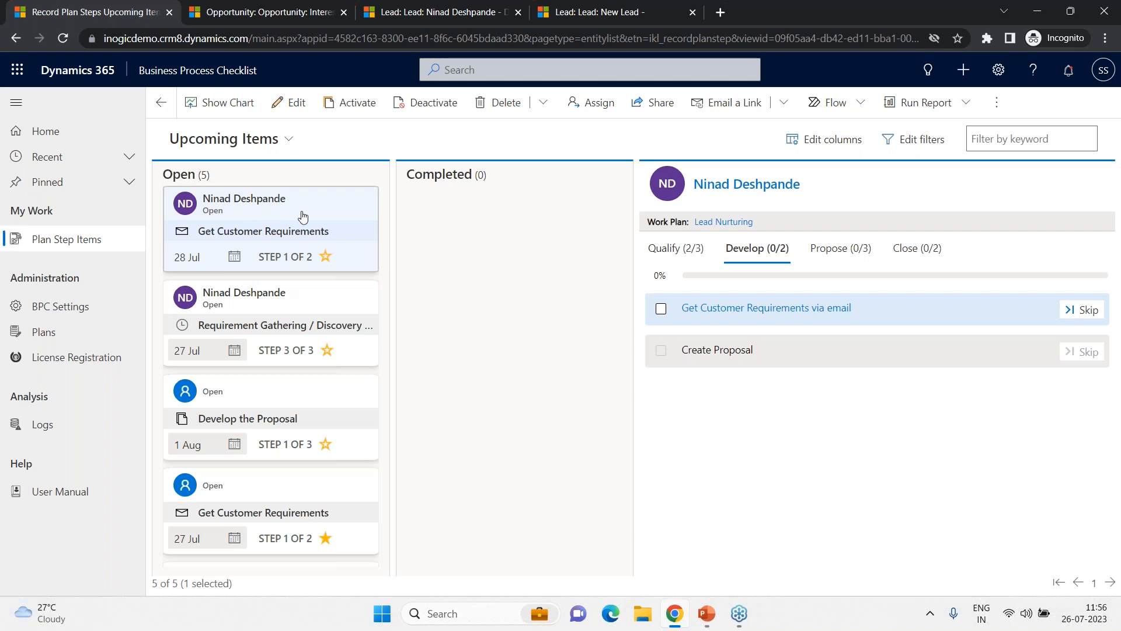
click(327, 258)
- Switch the list to the Important Items view
click(205, 139)
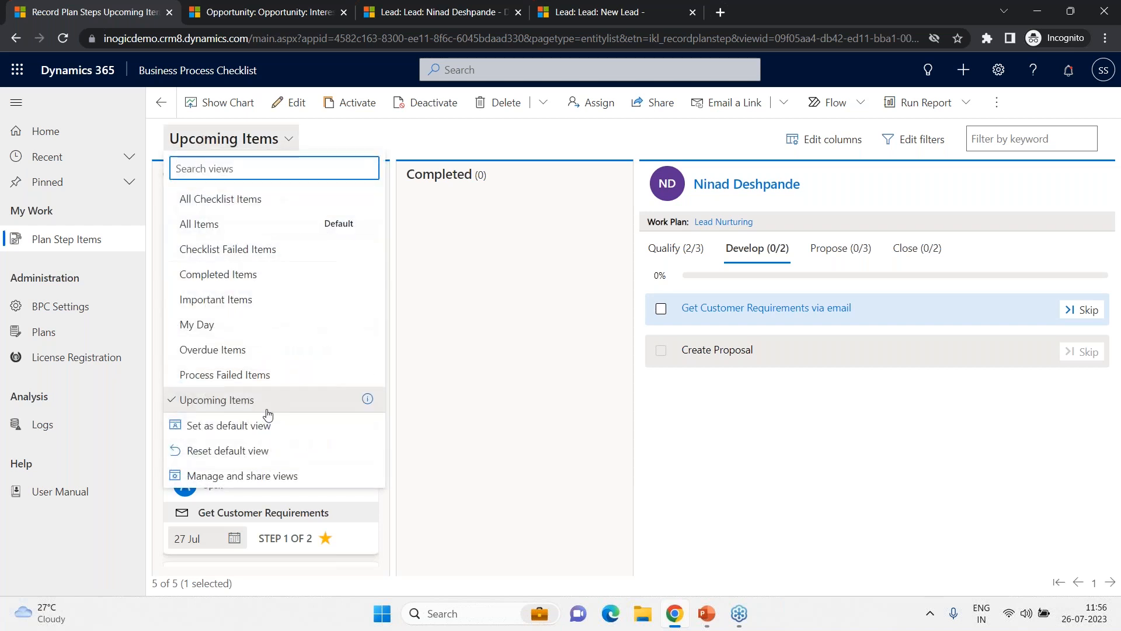
click(248, 300)
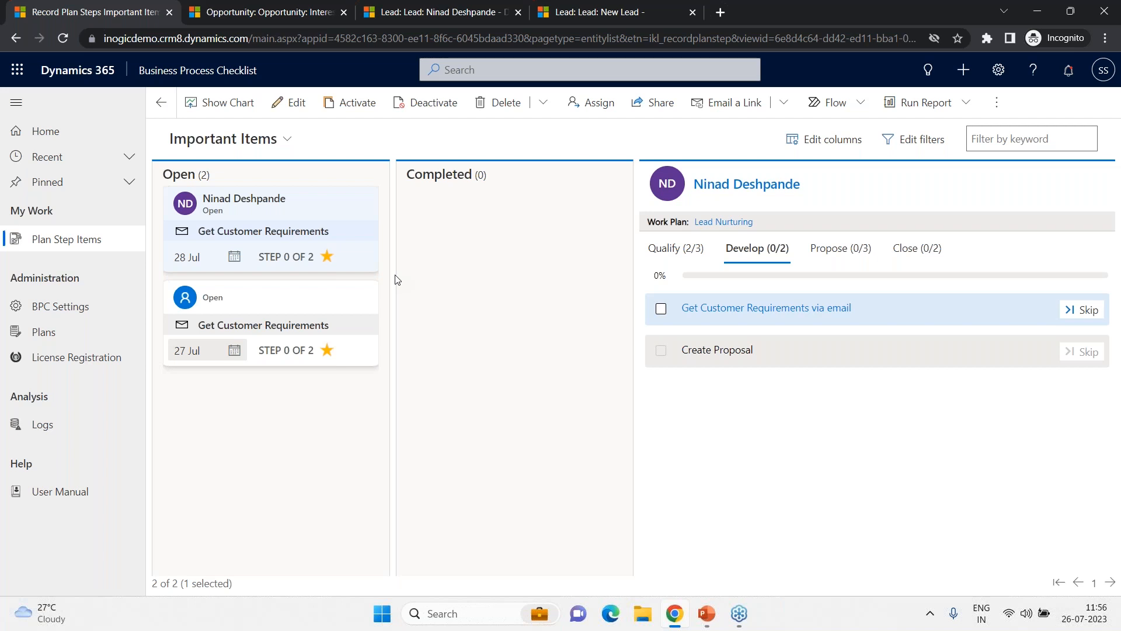
click(265, 146)
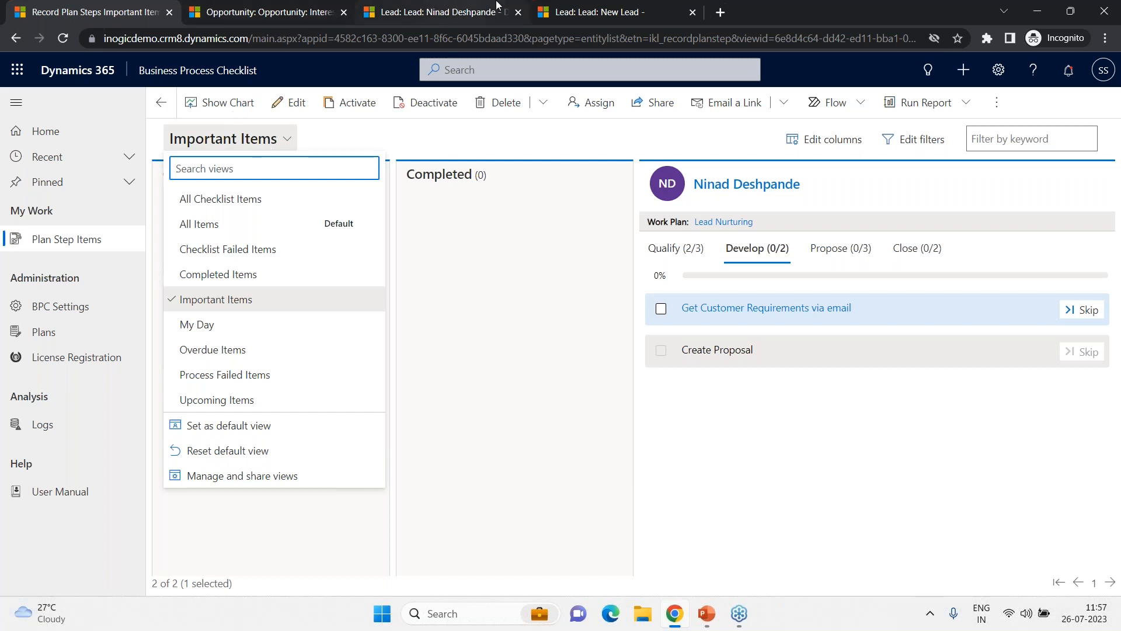
- In the New Lead tab, set the lead's Lead Source to Partner and save the lead
click(581, 7)
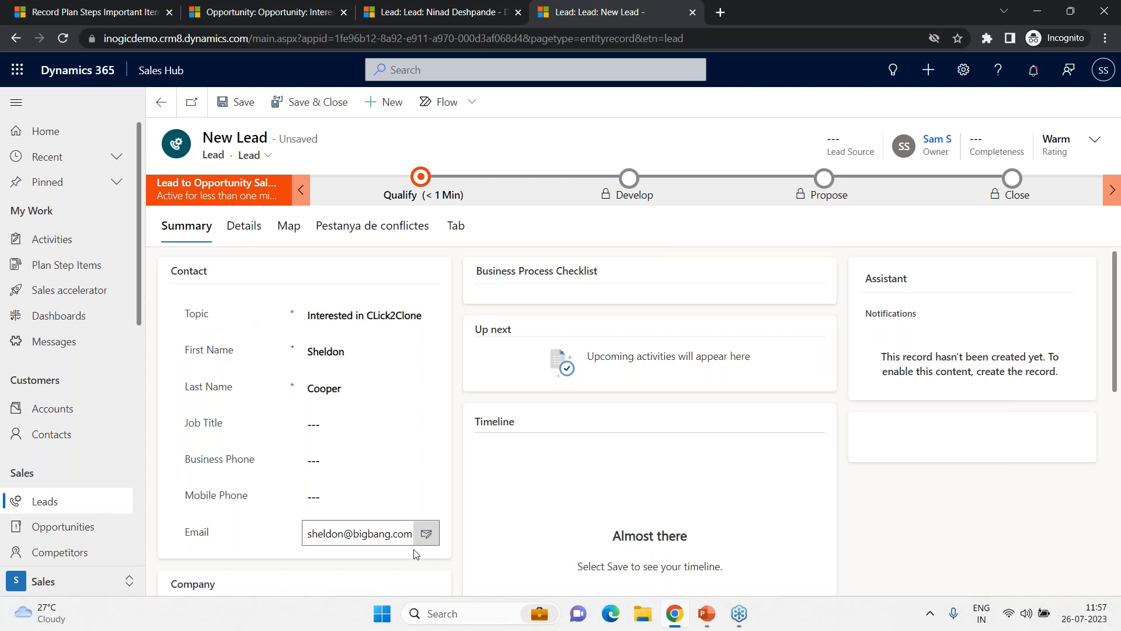
click(1101, 145)
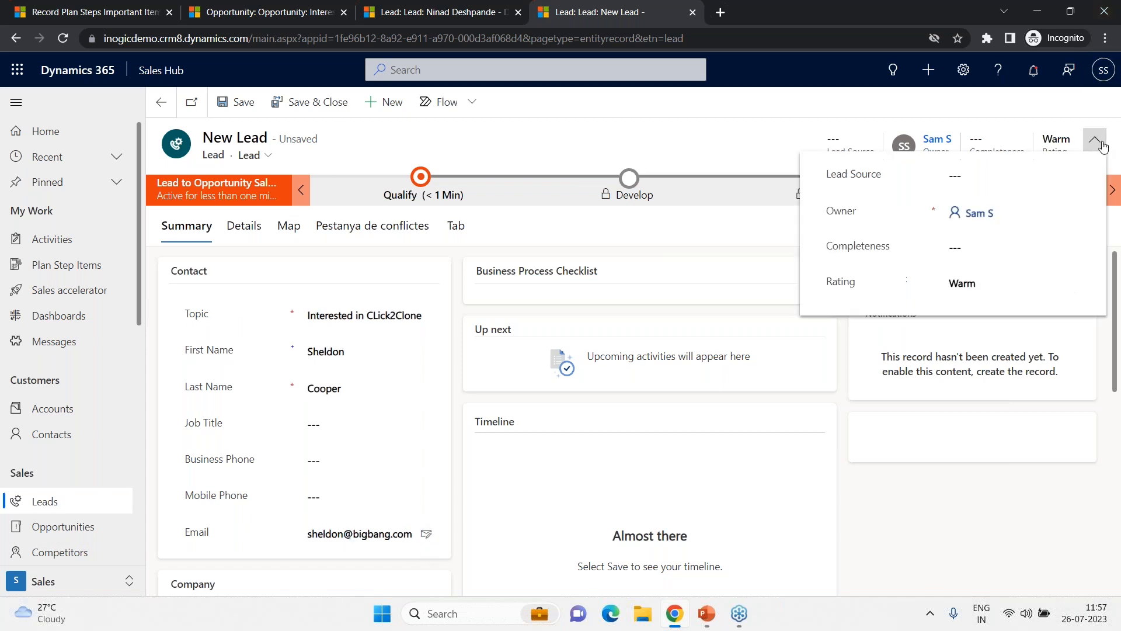
click(1005, 175)
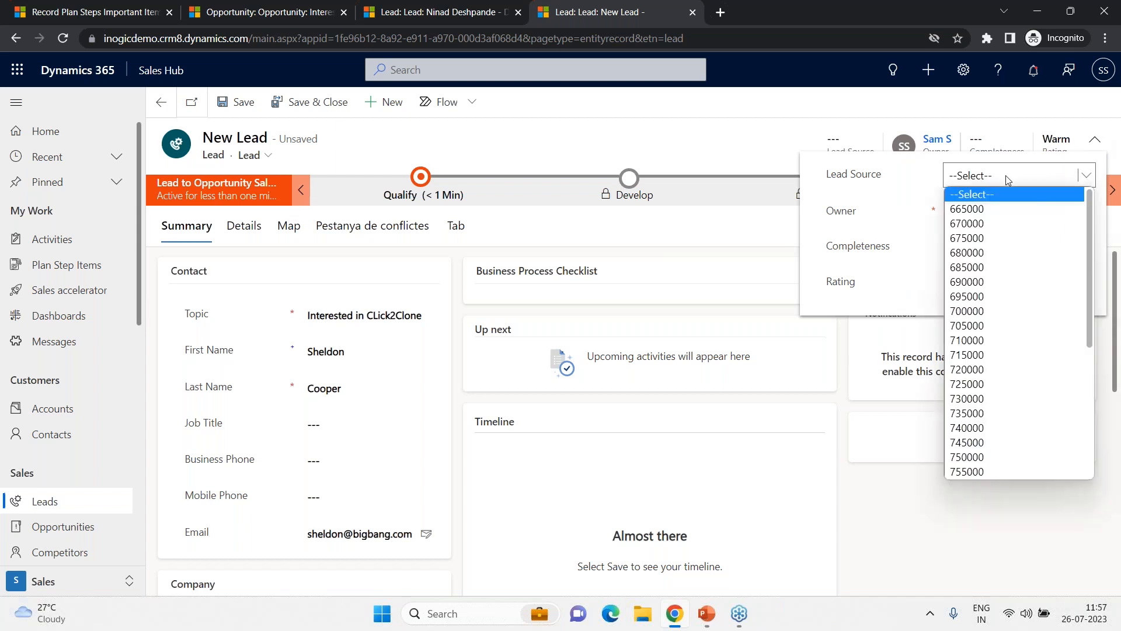
click(1061, 275)
click(1045, 177)
scroll(1033, 325, down, 5)
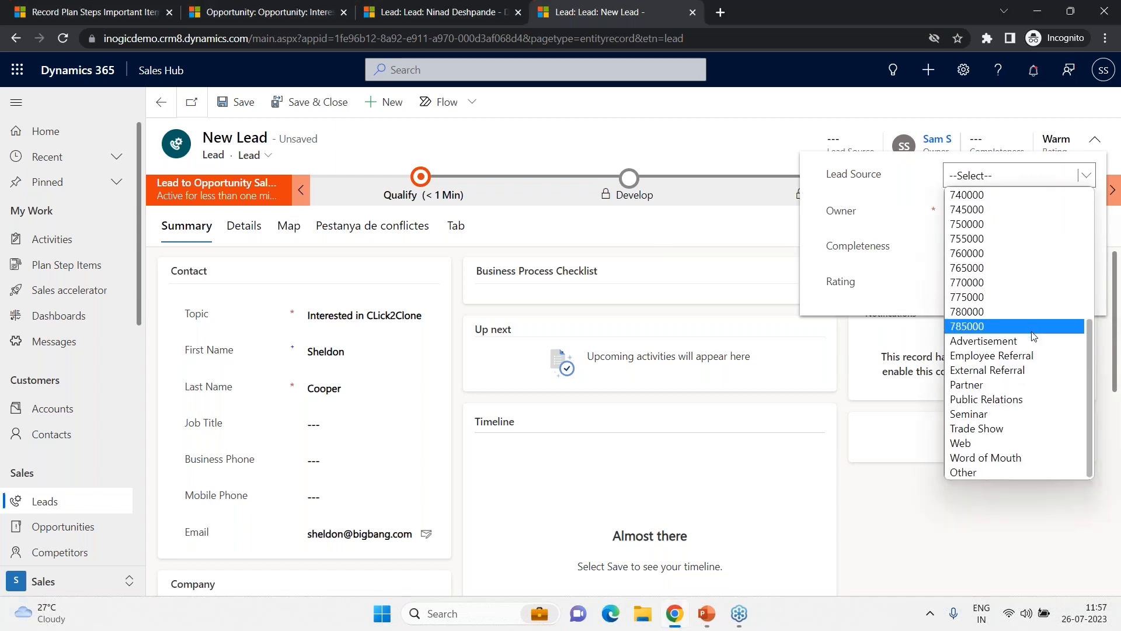
click(1016, 383)
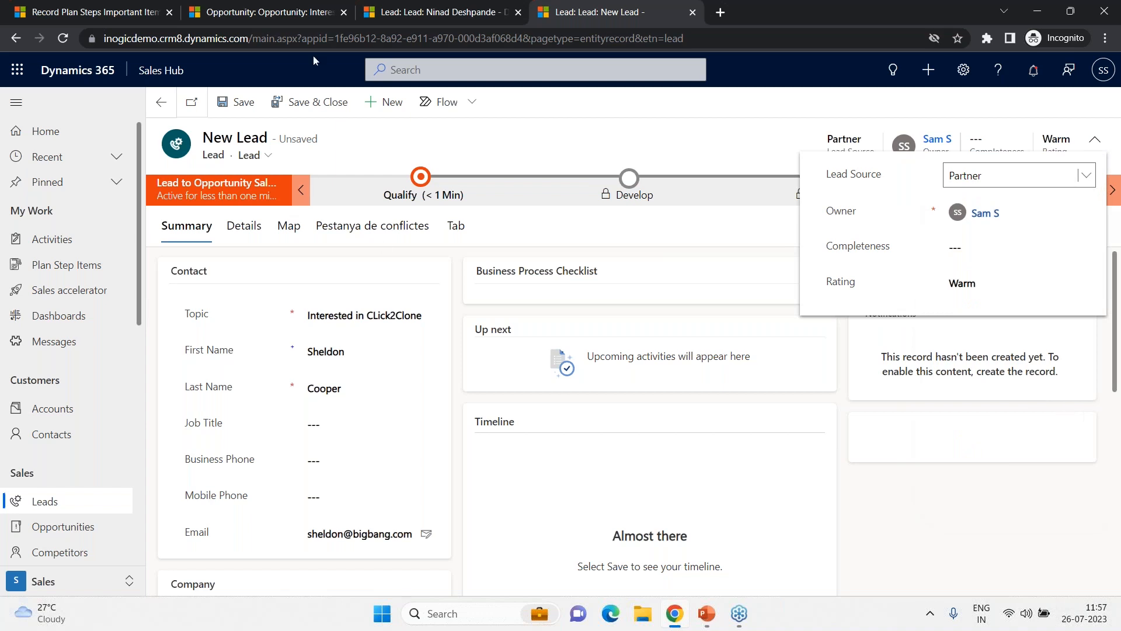
click(247, 109)
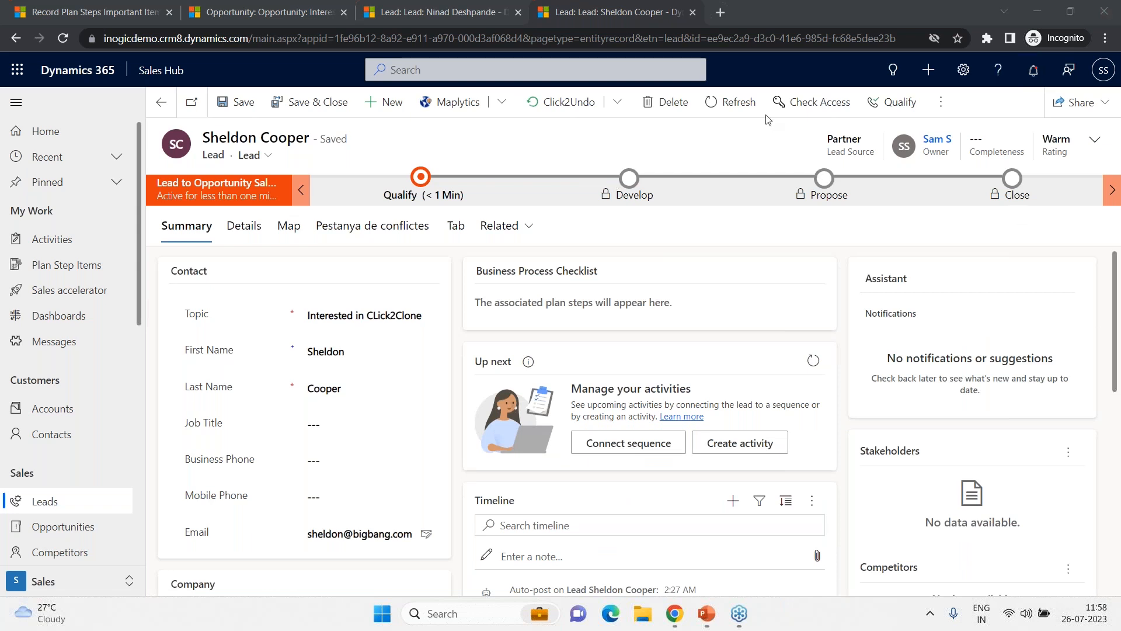
- Refresh the lead and browse the Partner Call, Partner Training and Partner Follow Up stages of its Partner Onboarding checklist
click(750, 113)
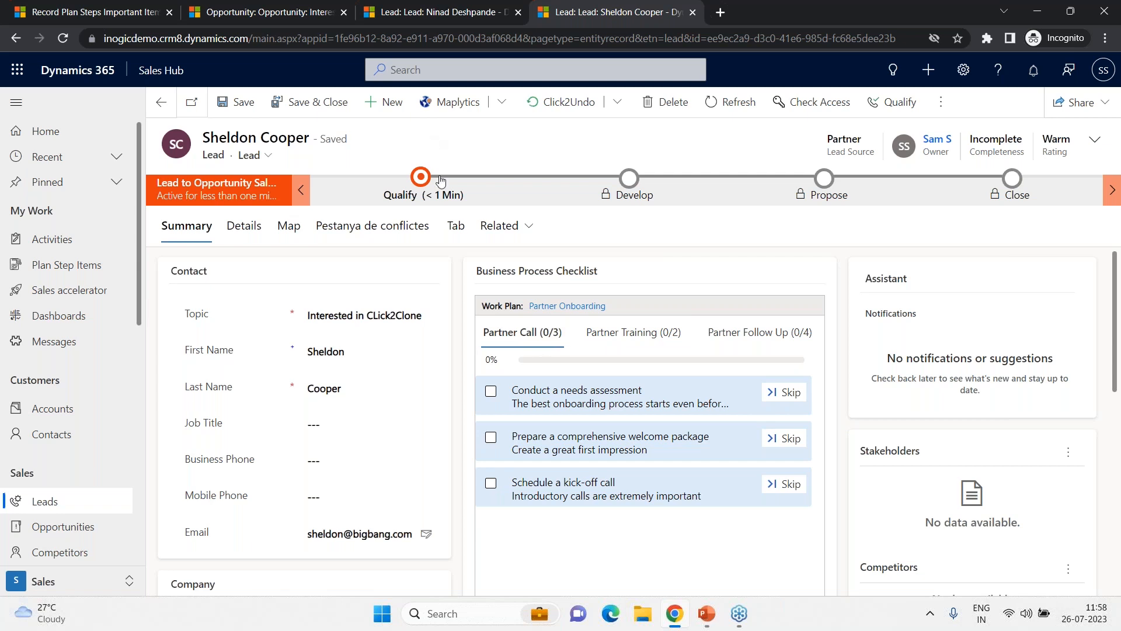
click(655, 347)
click(759, 345)
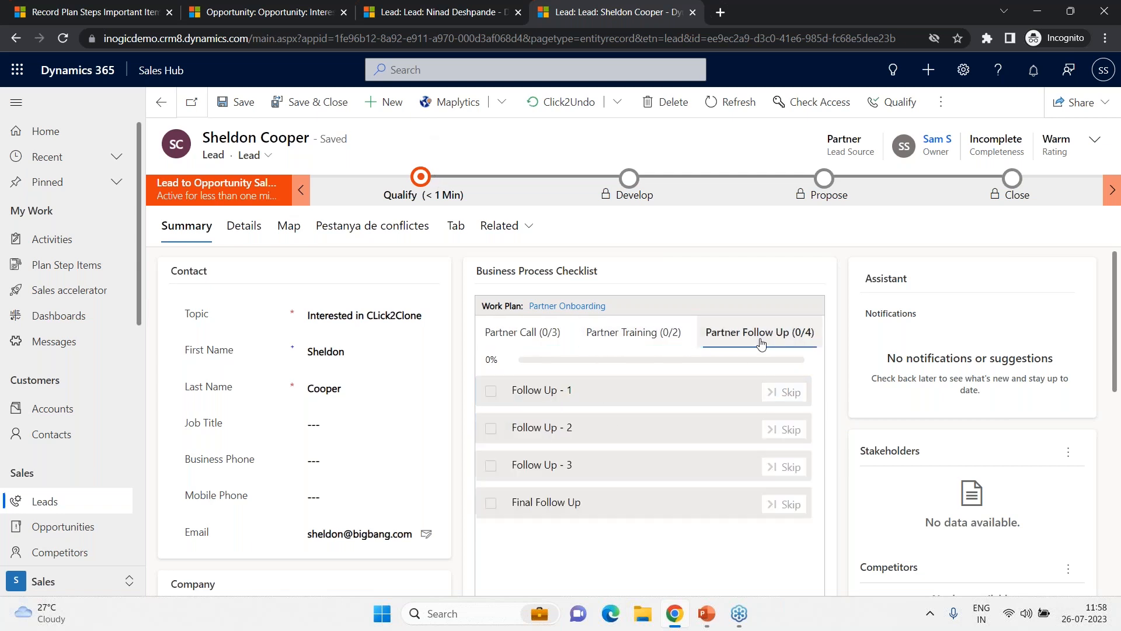
click(524, 341)
click(670, 340)
click(742, 340)
click(534, 340)
click(634, 339)
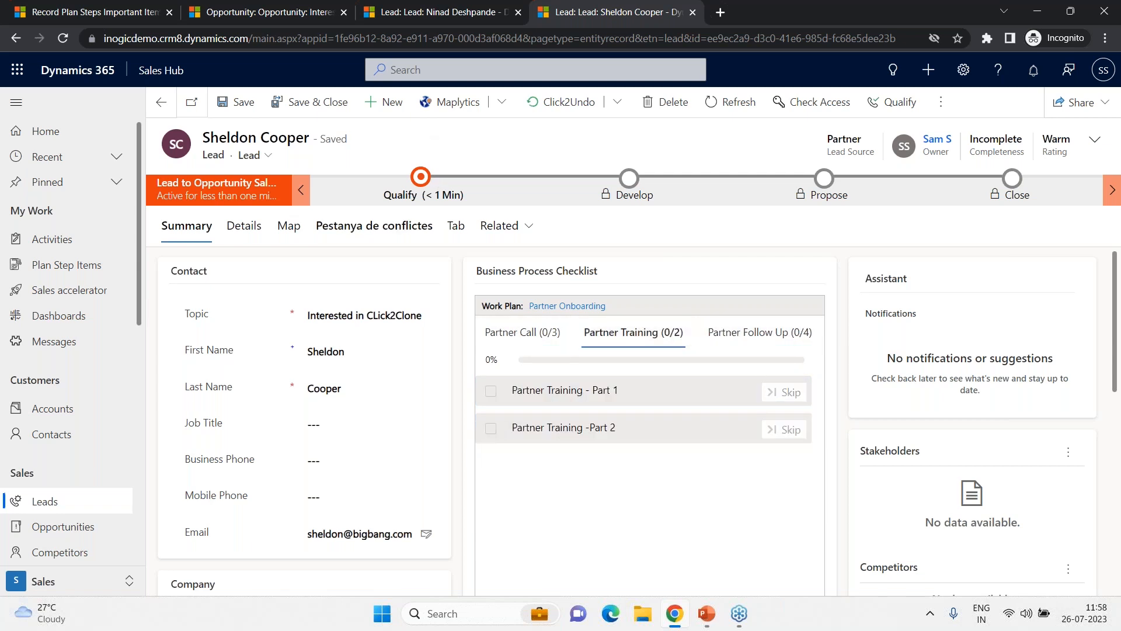
click(539, 340)
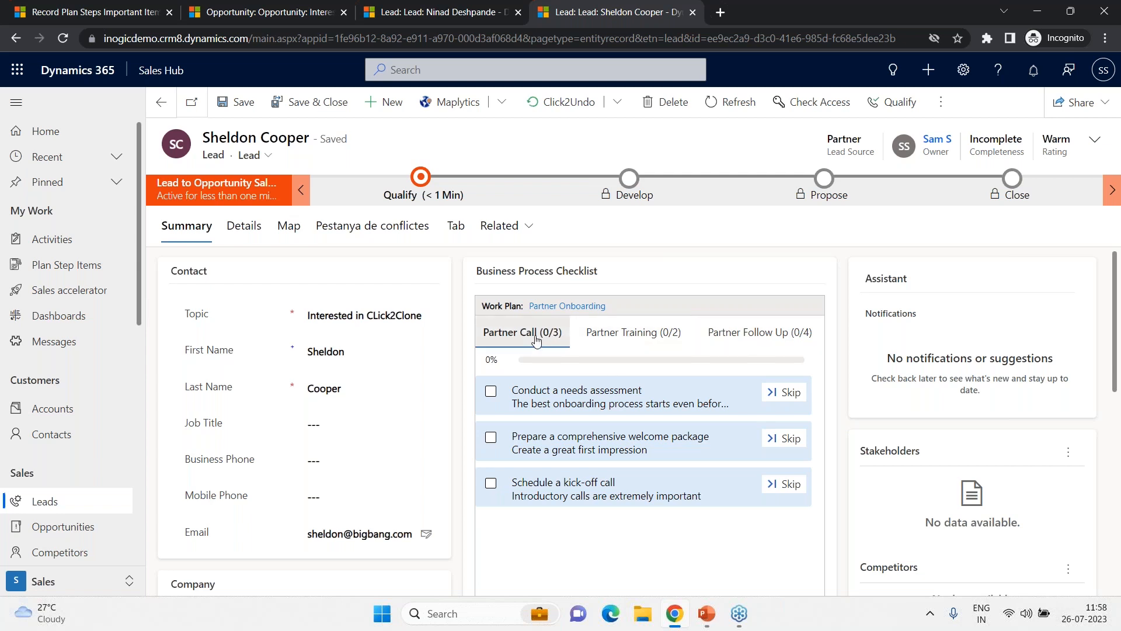
click(634, 334)
click(742, 342)
click(531, 339)
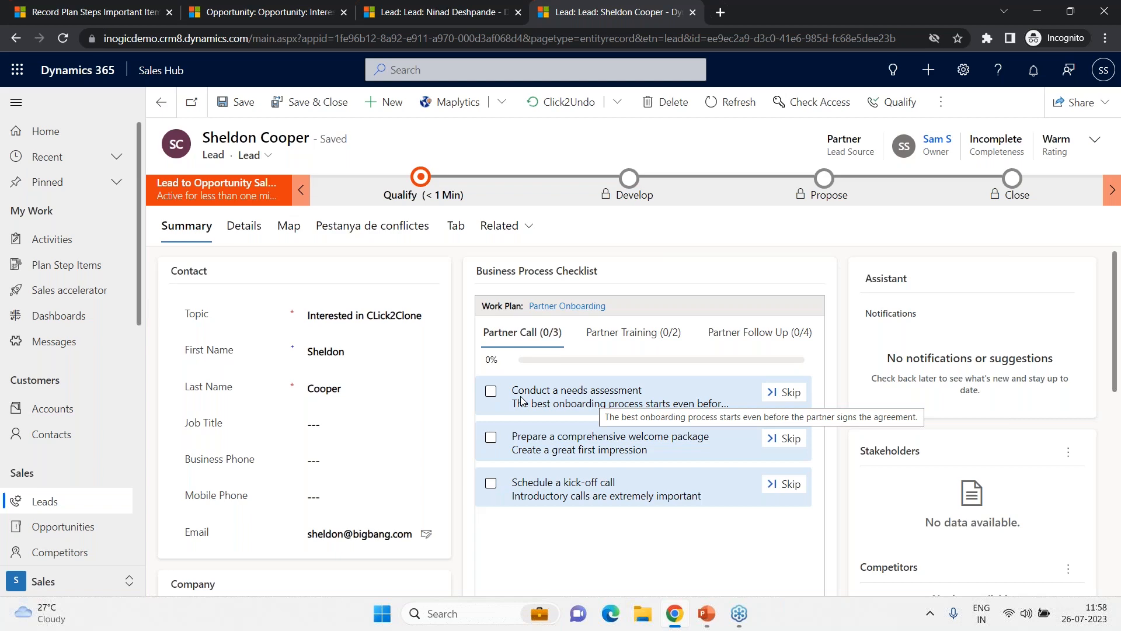
- Complete the Conduct a needs assessment and Schedule a kick-off call checklist steps
click(490, 390)
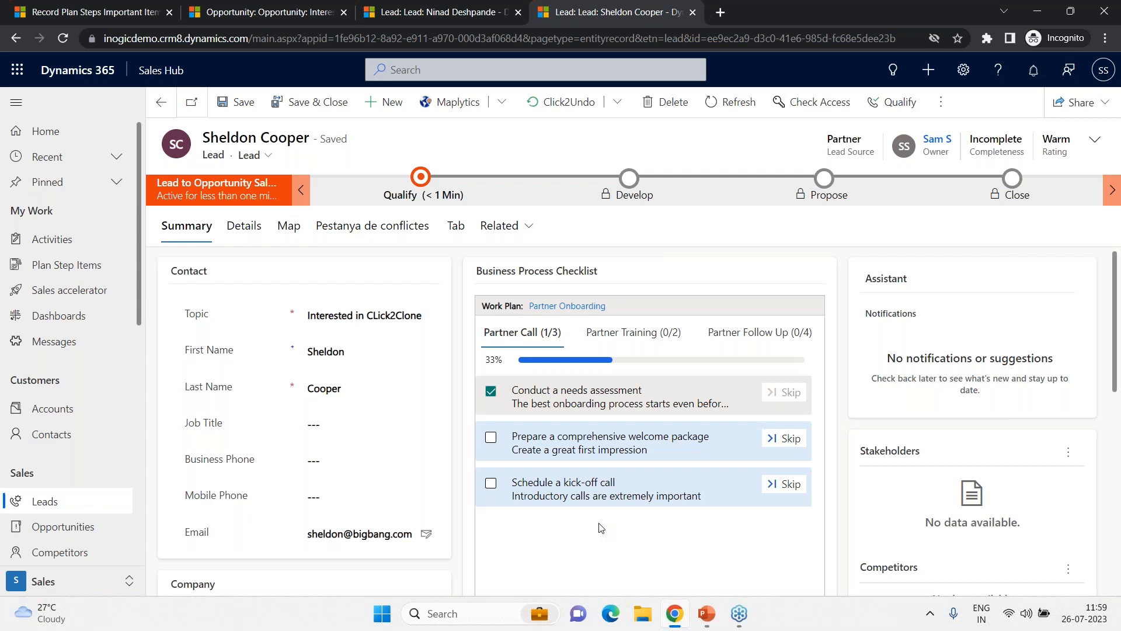
click(491, 483)
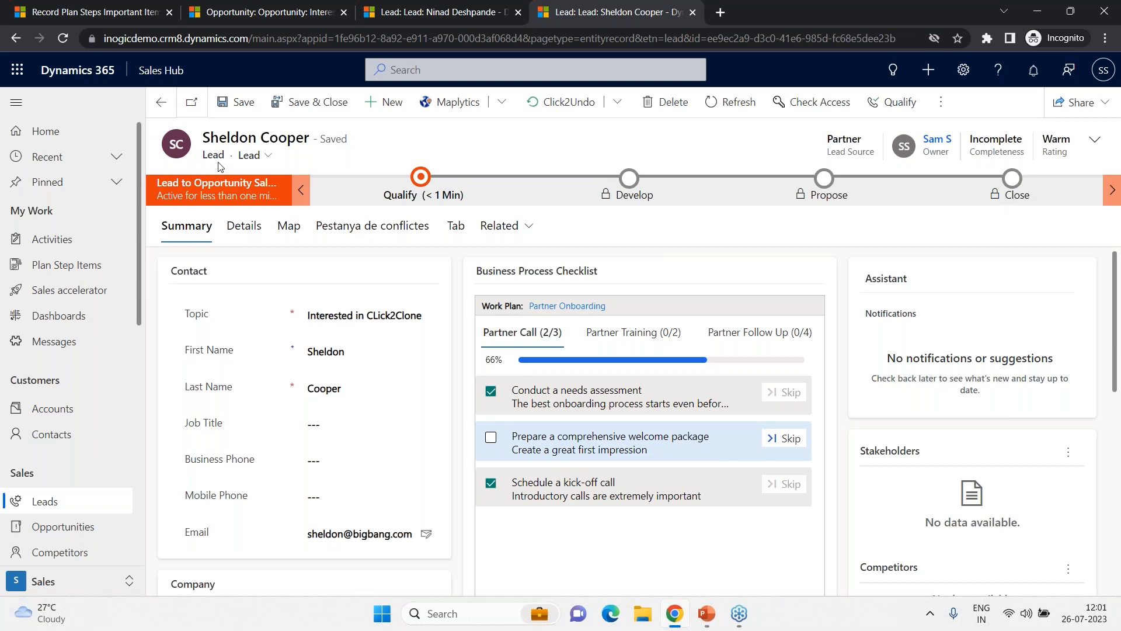
- In the Plan Step Items tab, switch the list to the All Checklist Items view
click(131, 24)
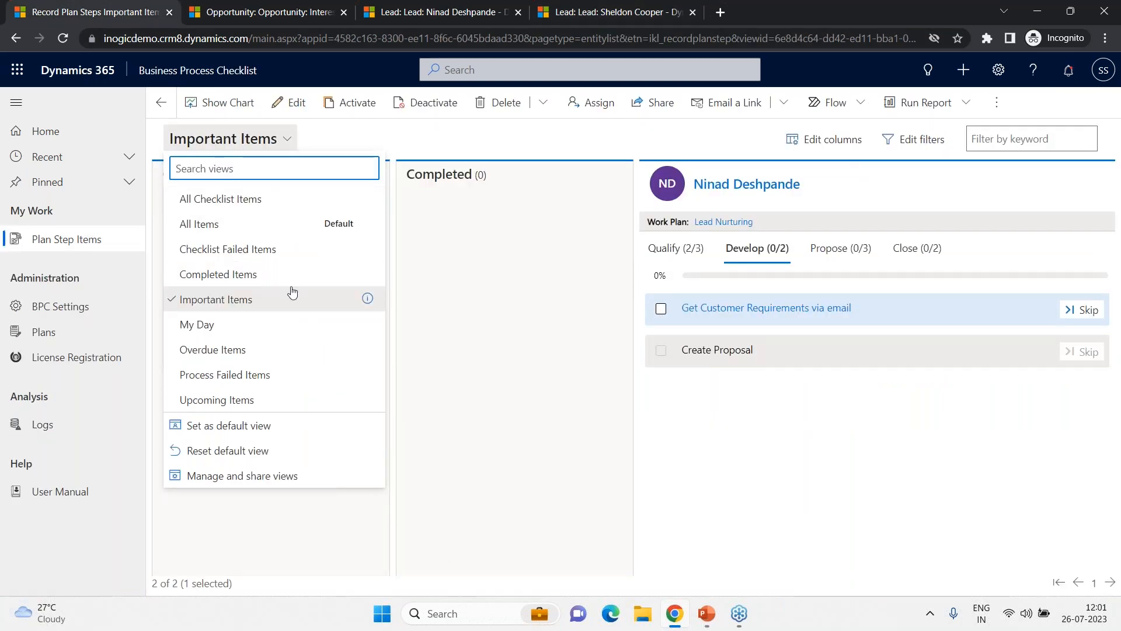
click(251, 202)
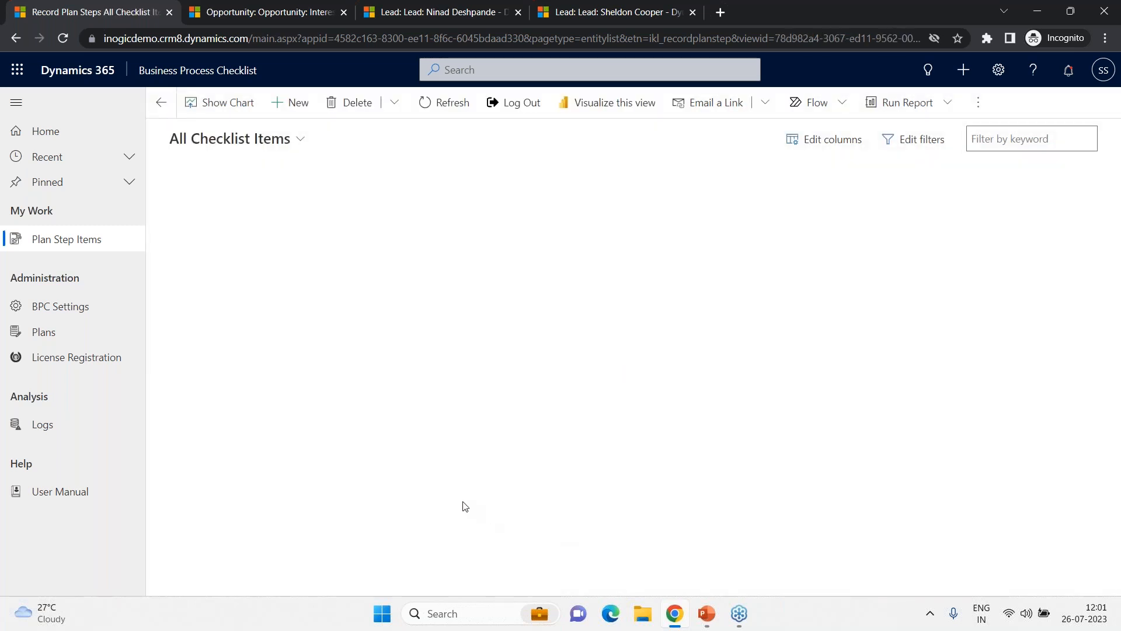
click(252, 208)
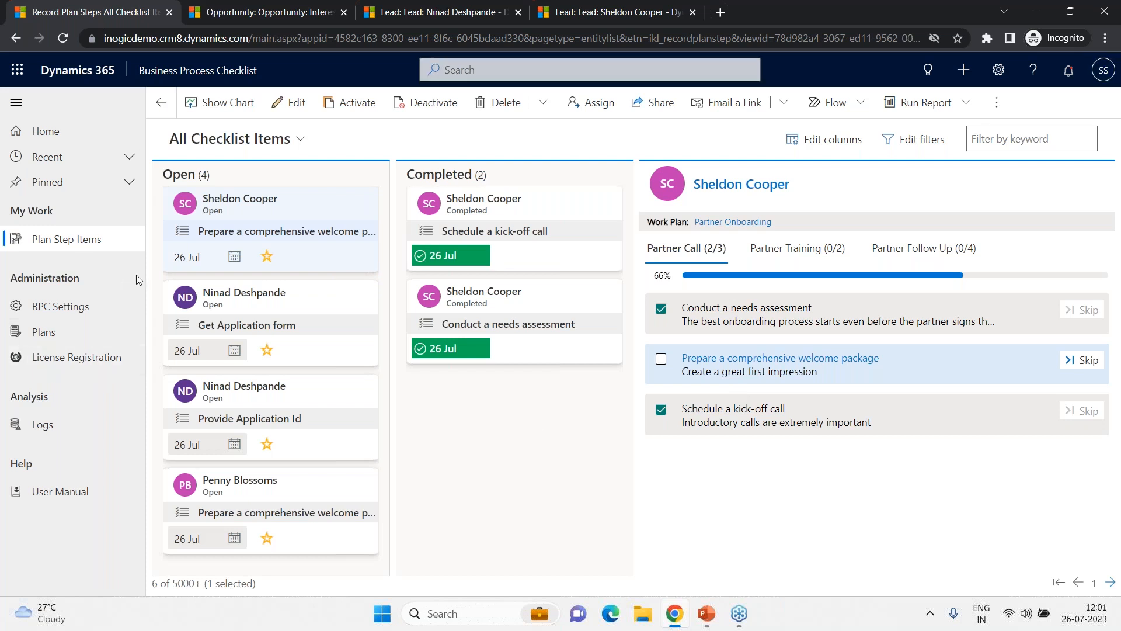
- Open the Lead Nurturing plan from Plans and examine its details, priority order and Fetch XML criteria
click(50, 338)
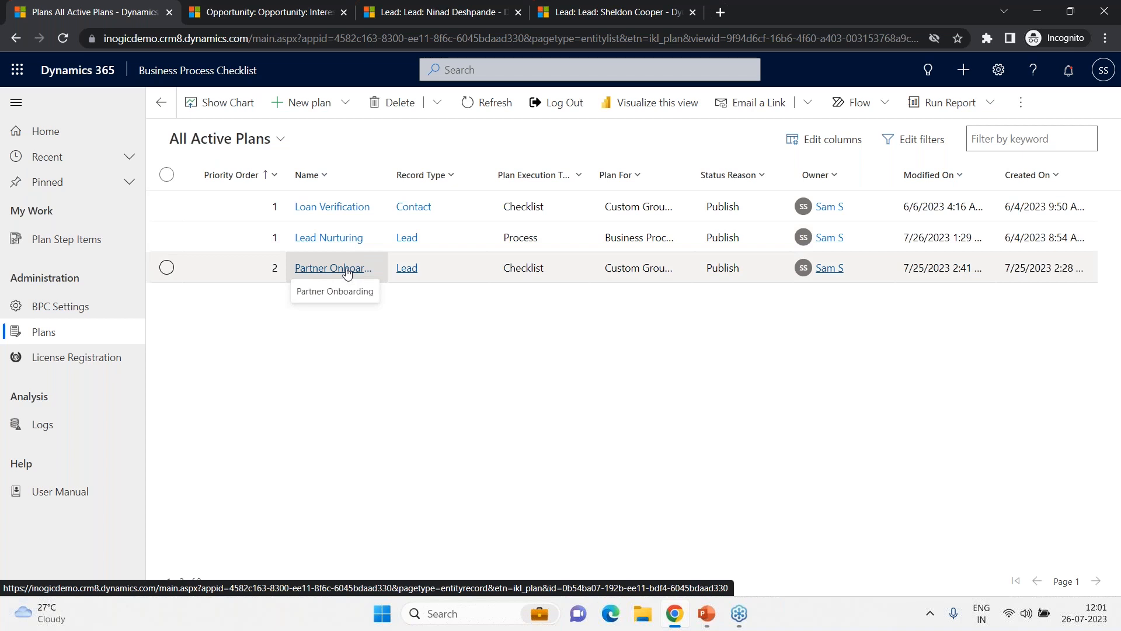
click(355, 240)
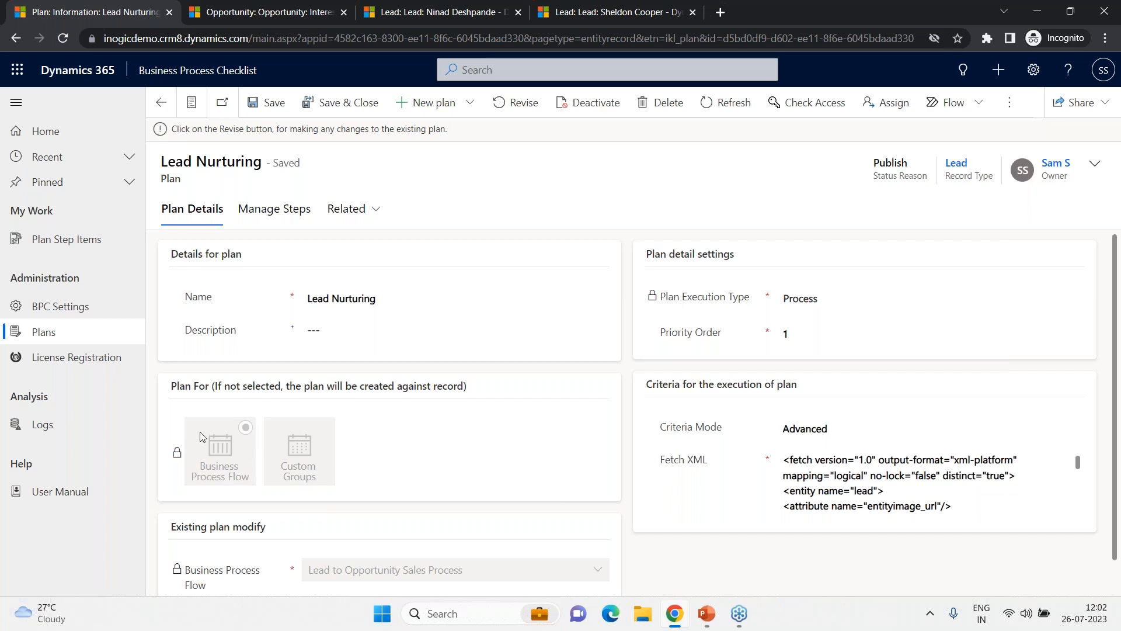
scroll(328, 526, down, 1)
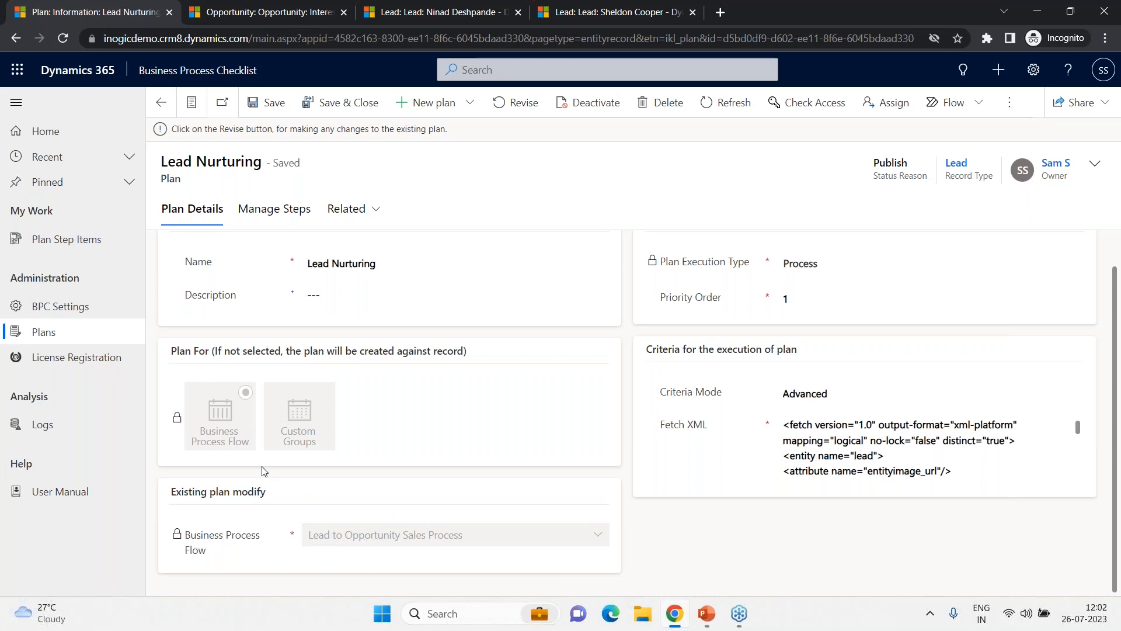
scroll(459, 513, up, 1)
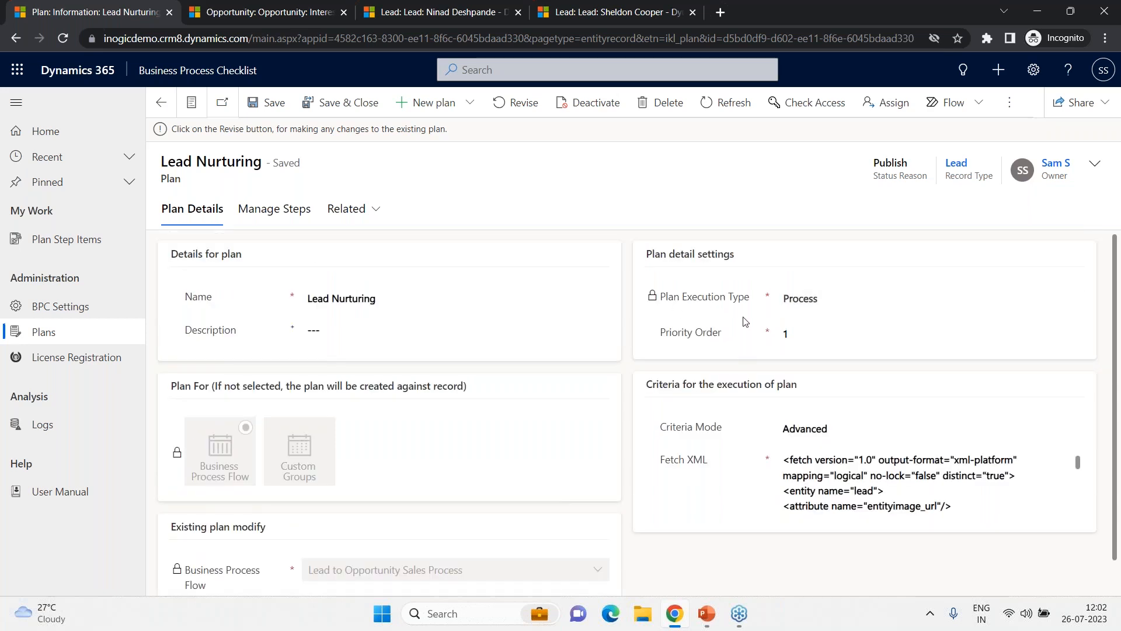
mouse_move(722, 298)
click(783, 337)
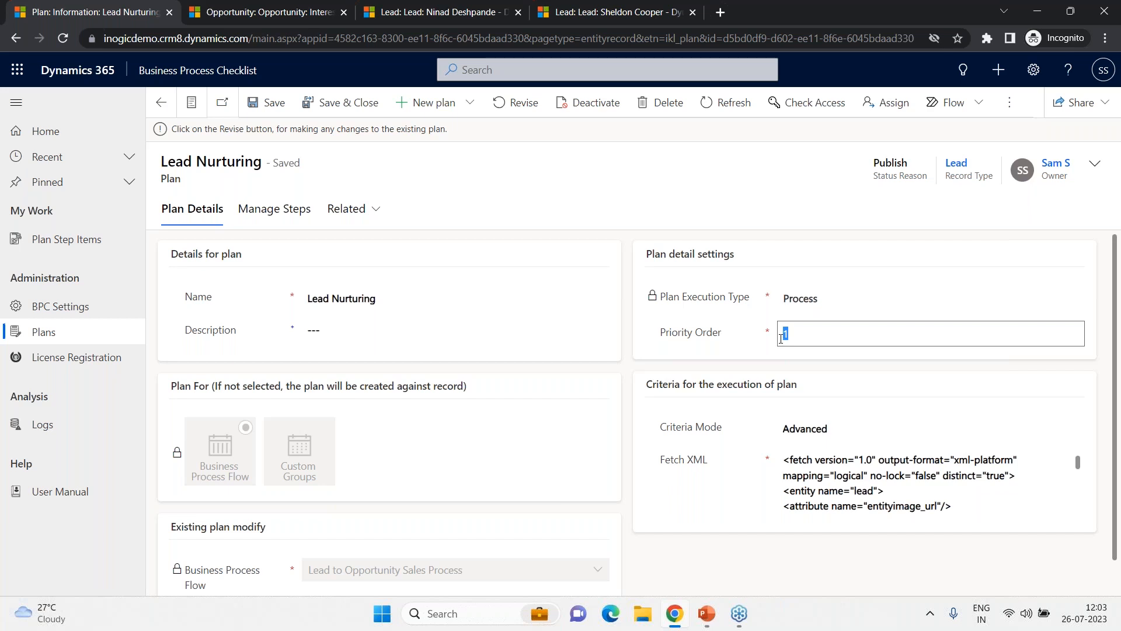
scroll(771, 388, down, 1)
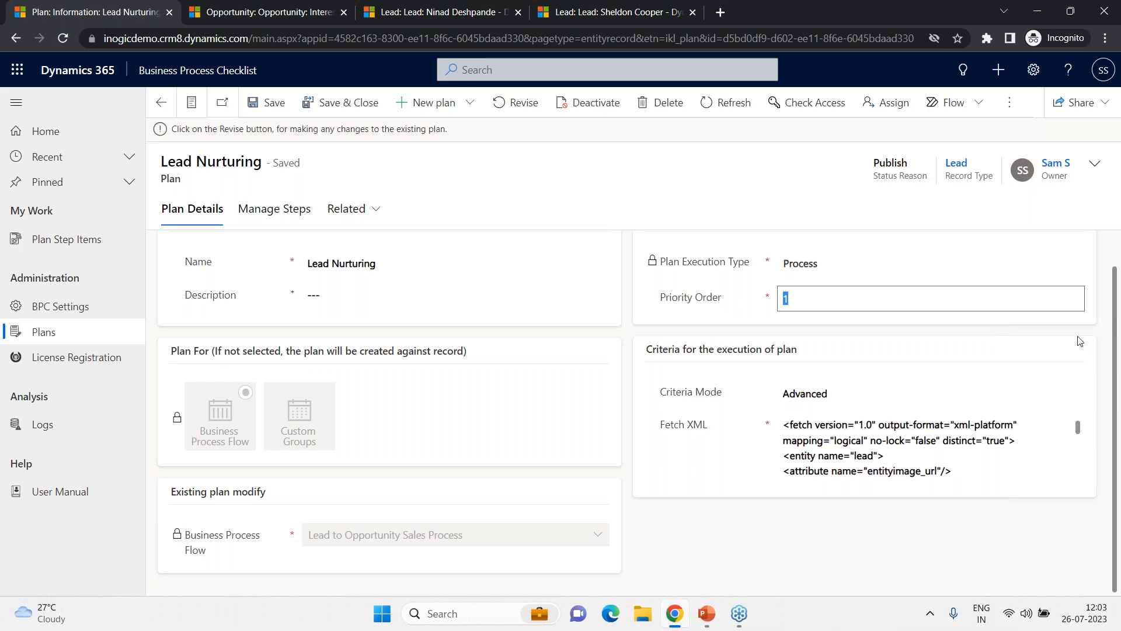
key(alt+Tab)
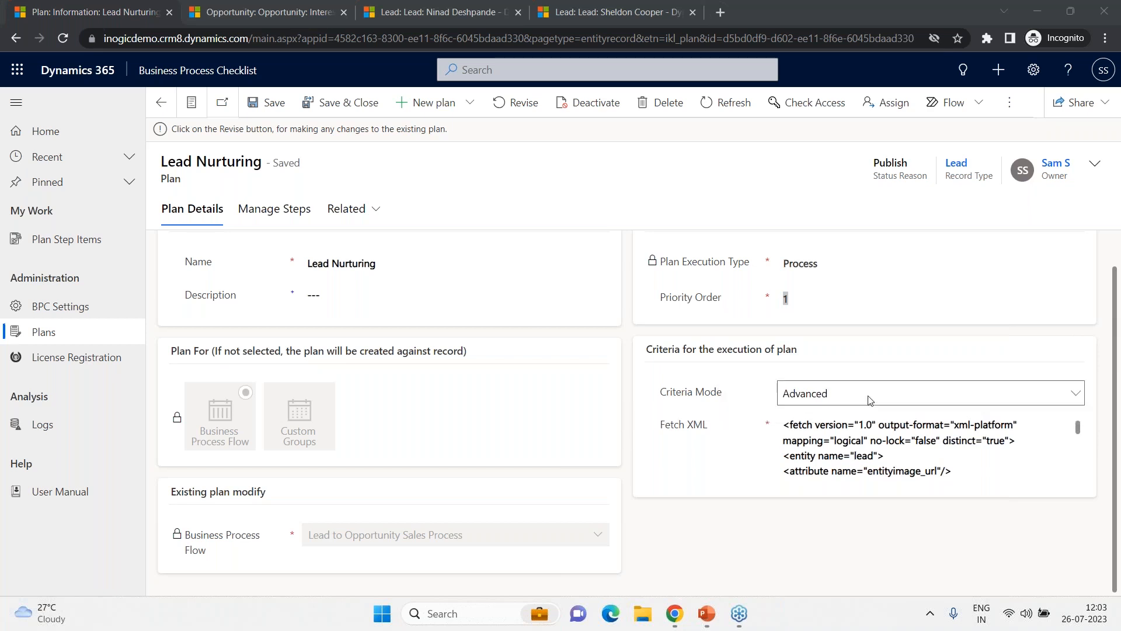
click(894, 423)
scroll(892, 432, down, 5)
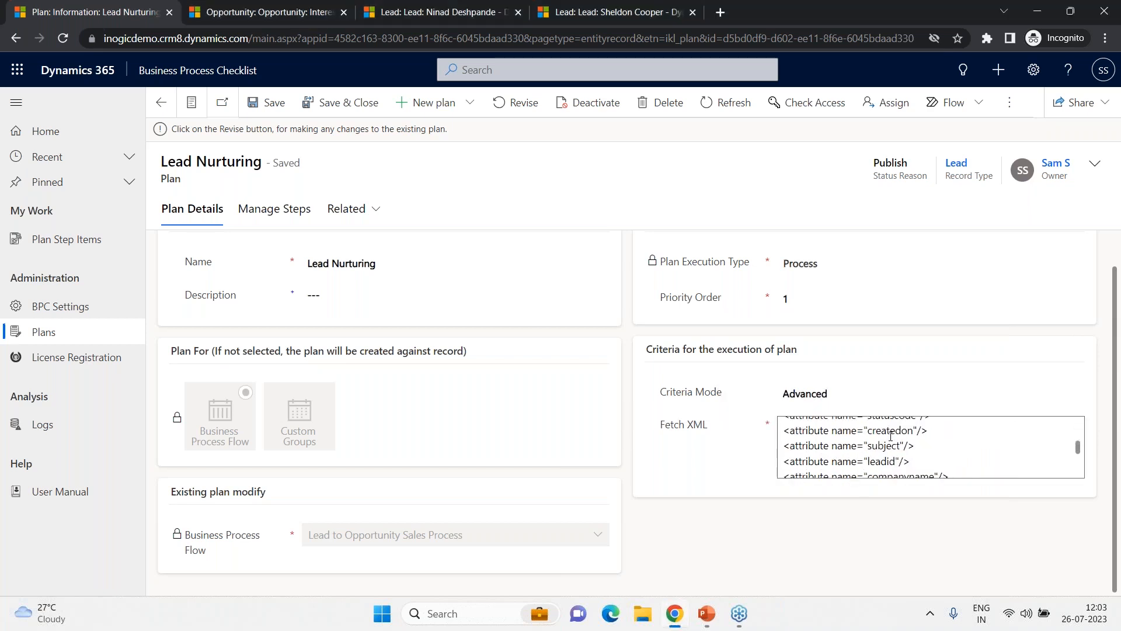
scroll(893, 444, up, 6)
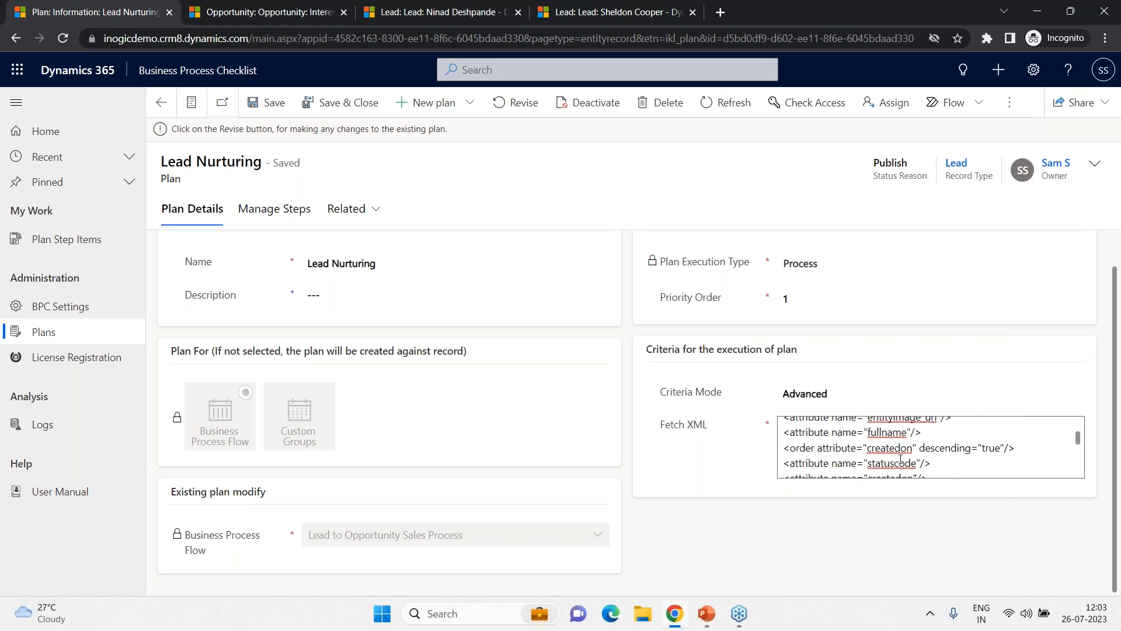
scroll(903, 470, up, 2)
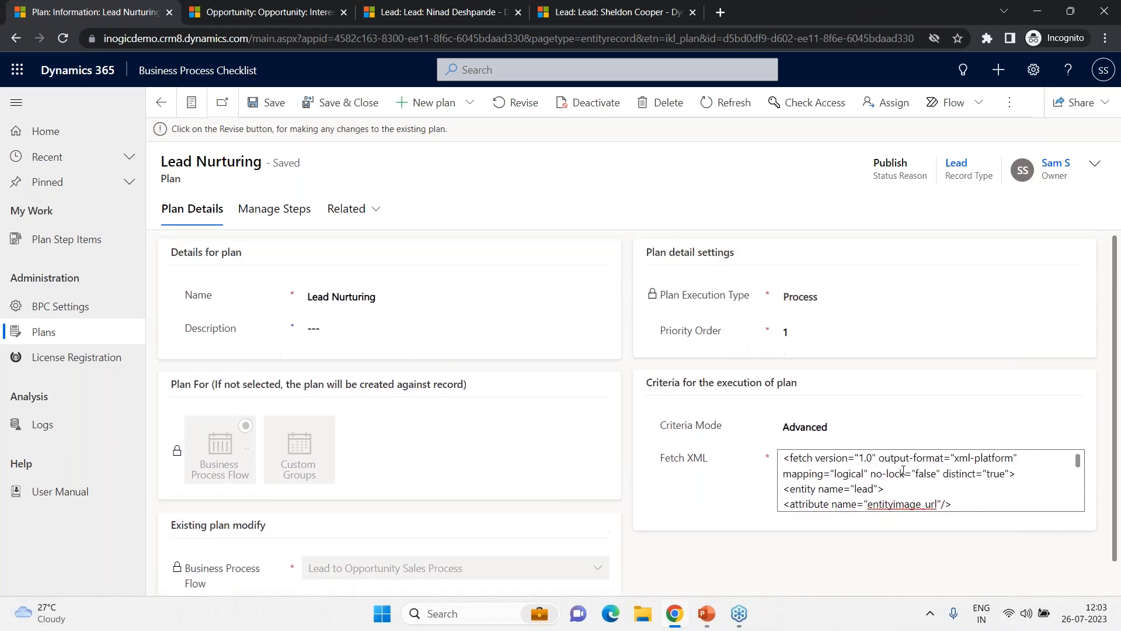
scroll(904, 479, down, 5)
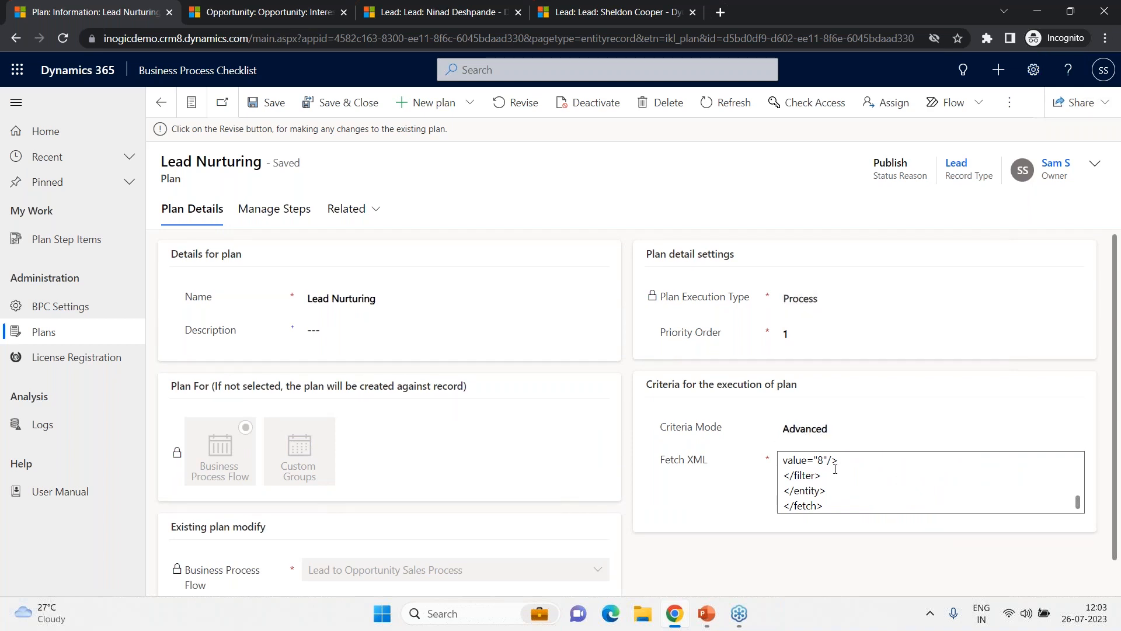
- Examine the Lead Nurturing plan's Fetch XML criteria, highlighting the leadsourcecode condition value
drag(839, 461, 831, 496)
scroll(857, 488, down, 2)
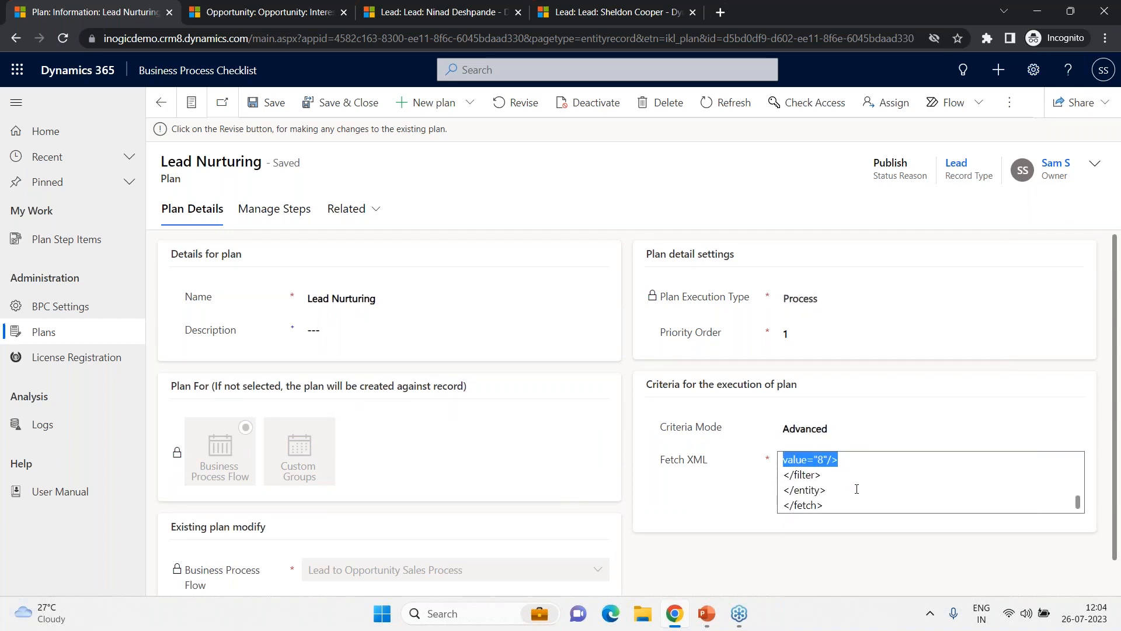
scroll(857, 489, up, 2)
scroll(862, 489, down, 2)
scroll(881, 458, up, 2)
scroll(882, 457, down, 3)
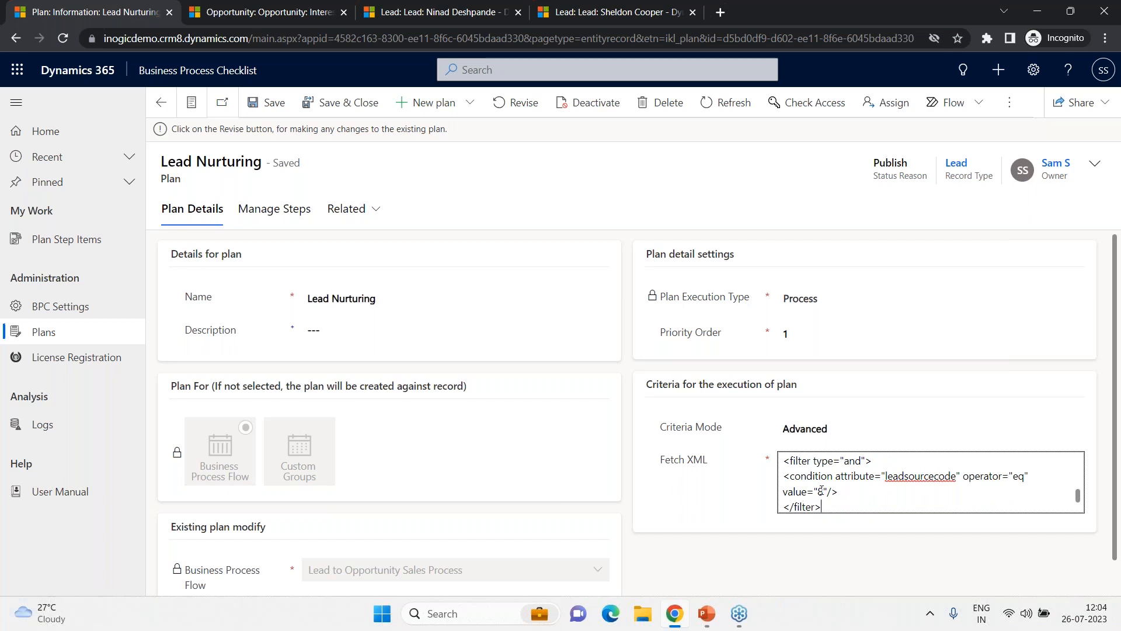
drag(824, 491, 815, 491)
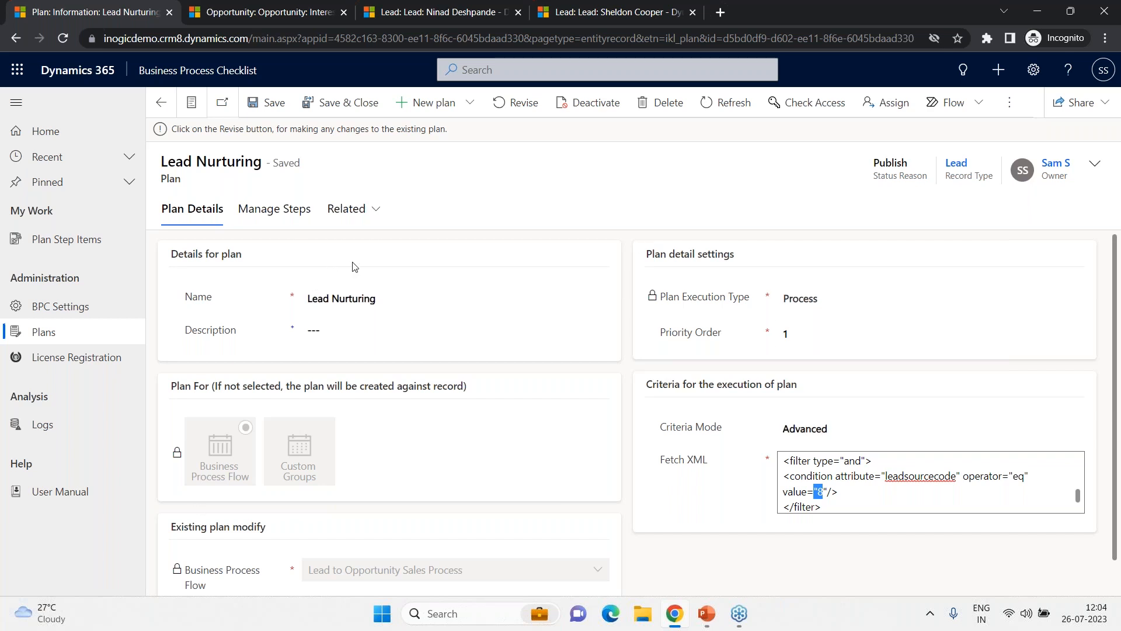
- Revise the Lead Nurturing plan from its Manage Steps tab
click(273, 217)
click(273, 217)
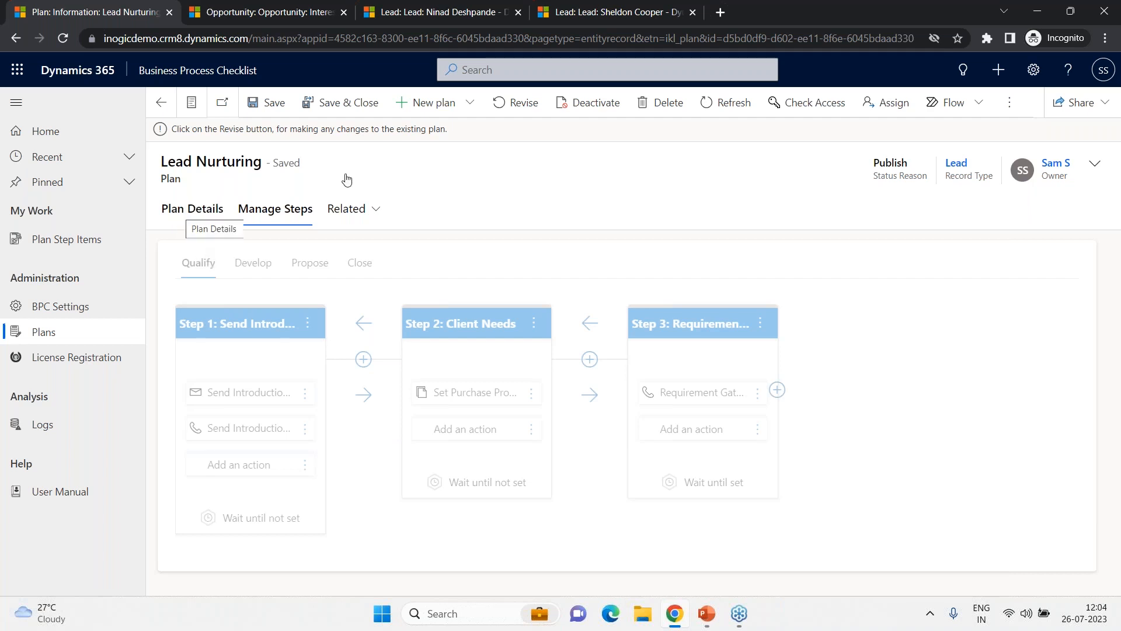
click(515, 108)
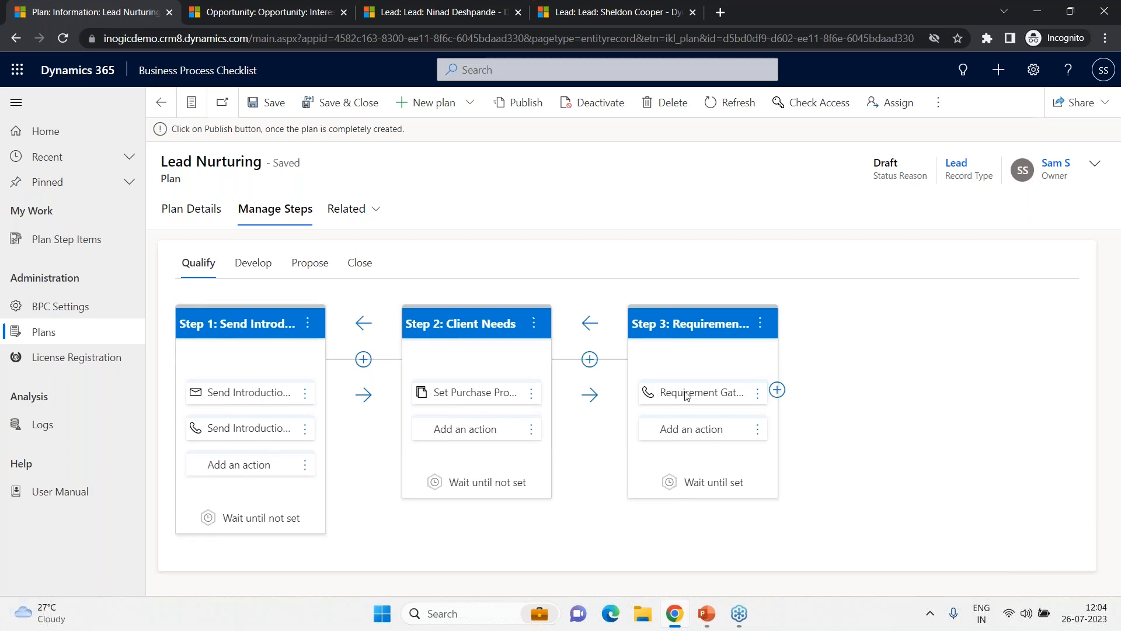
click(778, 390)
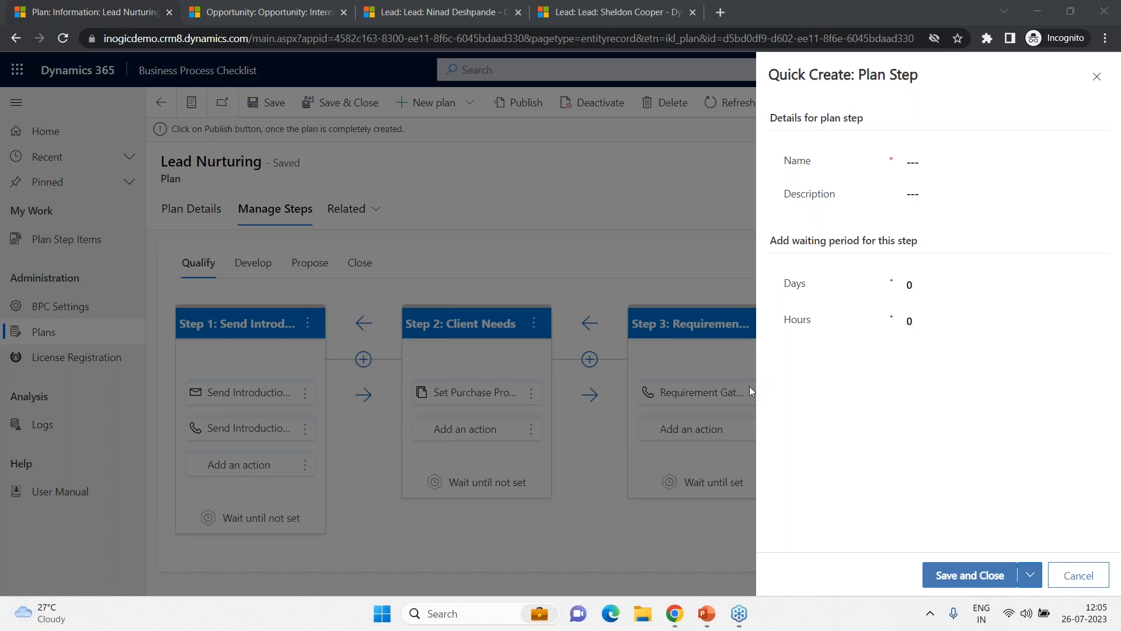
click(954, 162)
text(S)
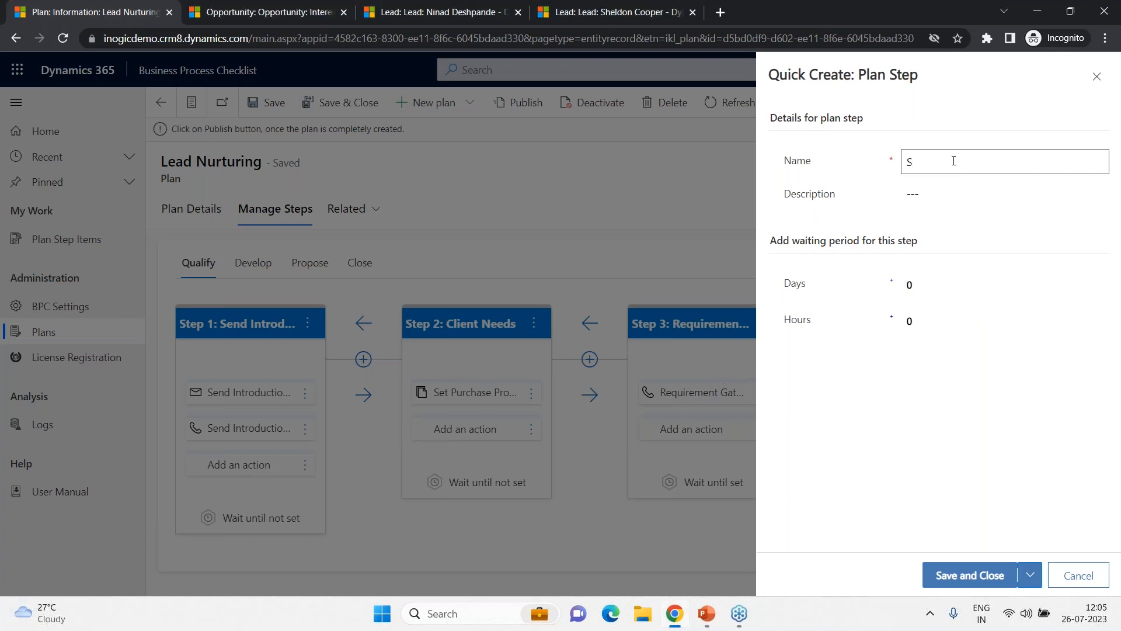
text(end Quote)
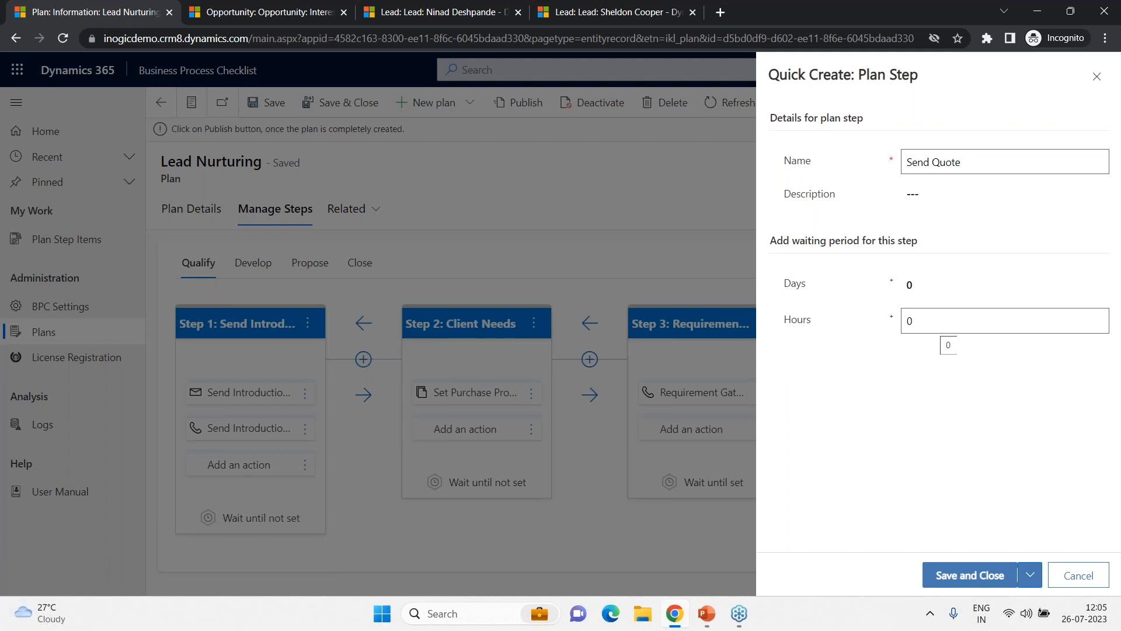
click(966, 284)
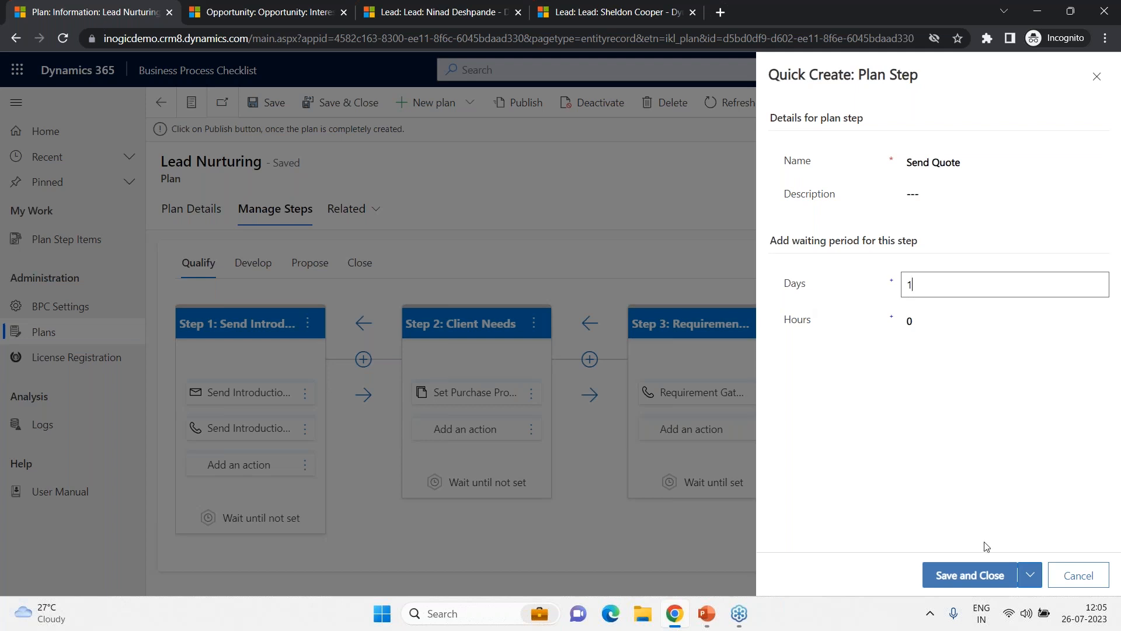
click(1080, 579)
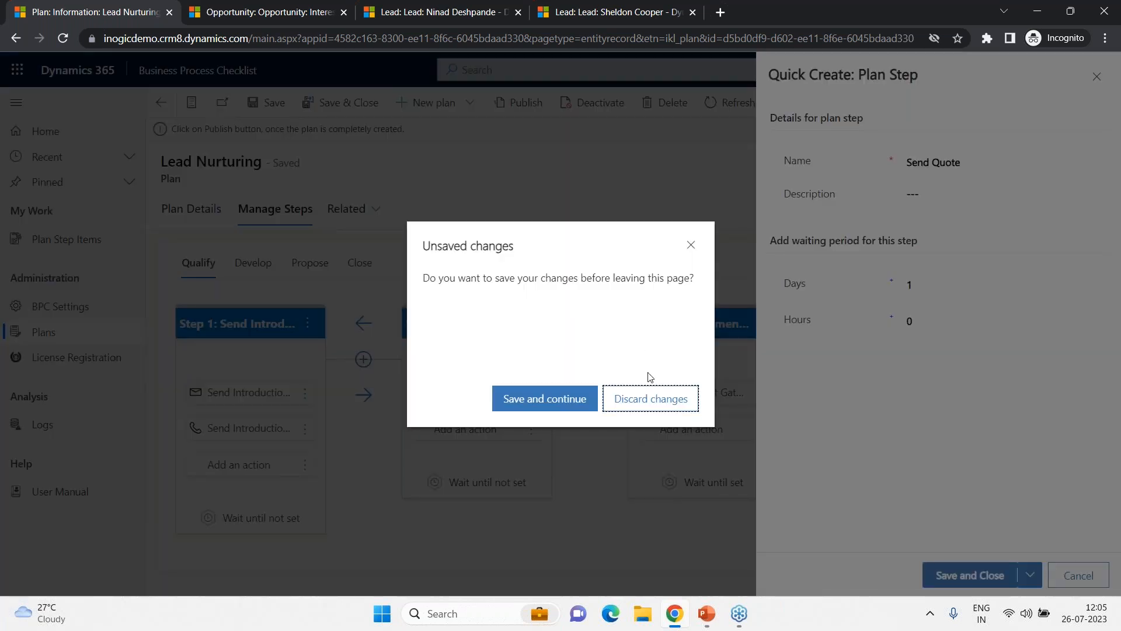
click(649, 397)
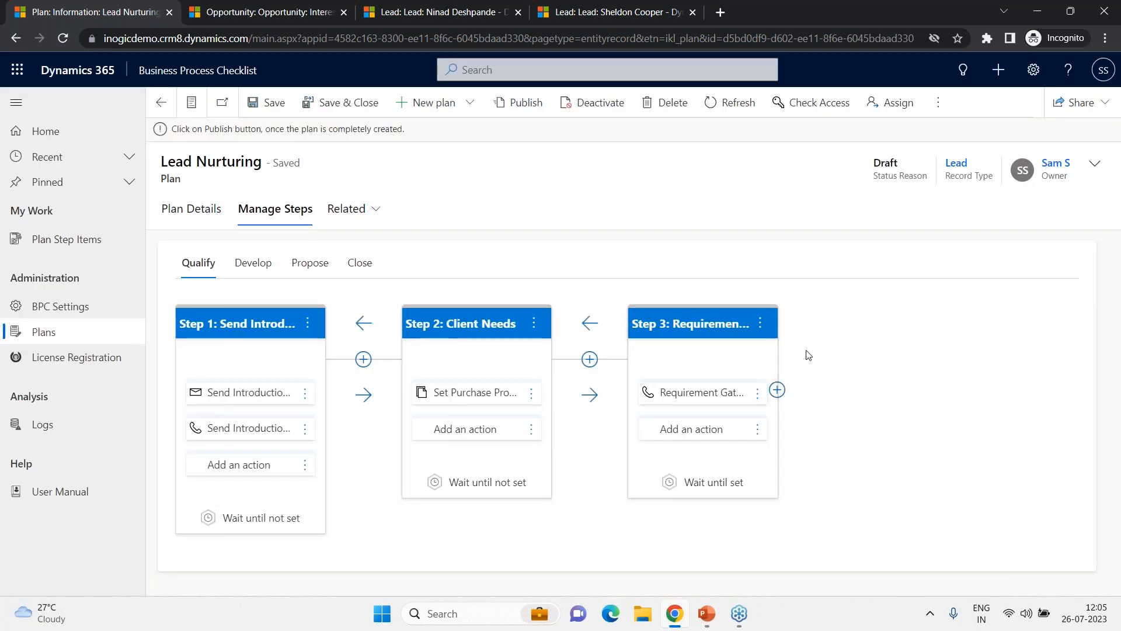
click(757, 432)
click(775, 456)
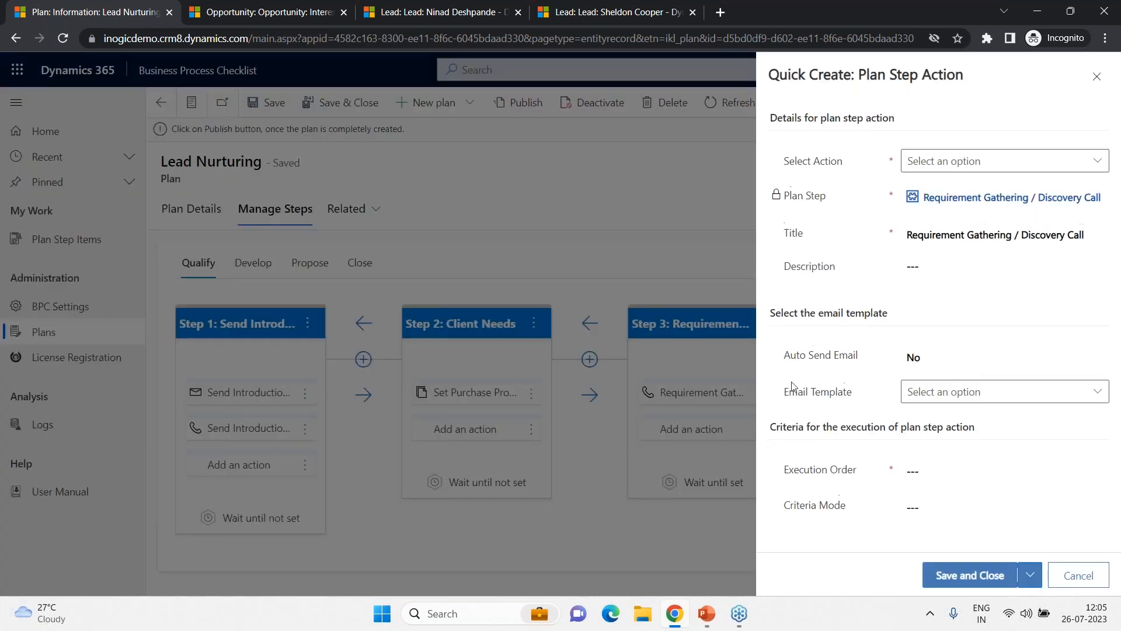
click(992, 166)
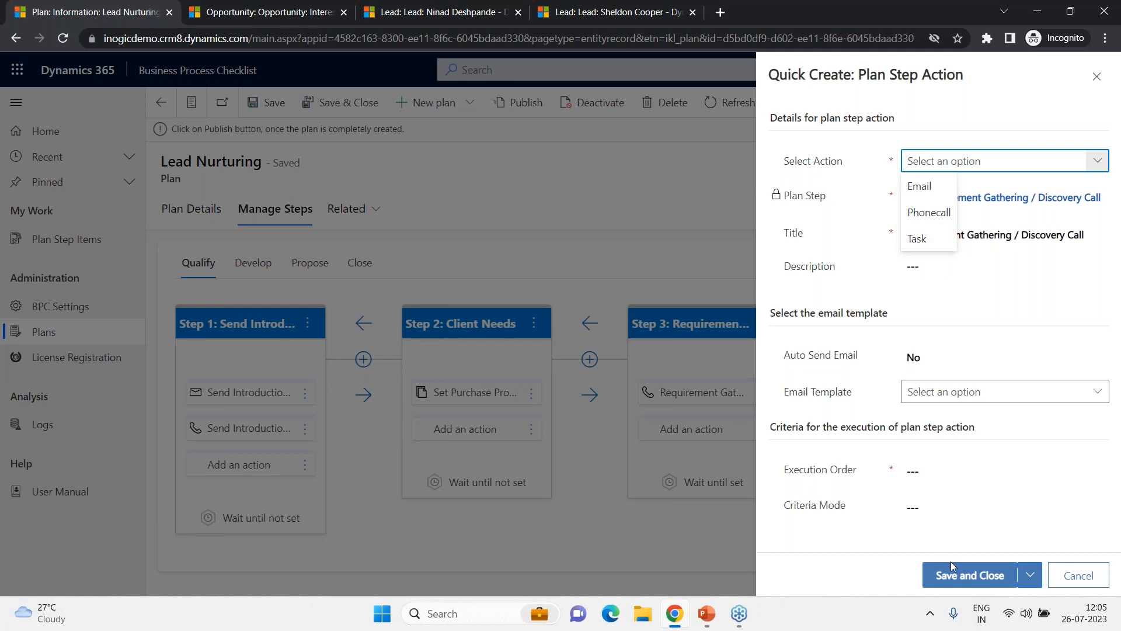
click(1079, 576)
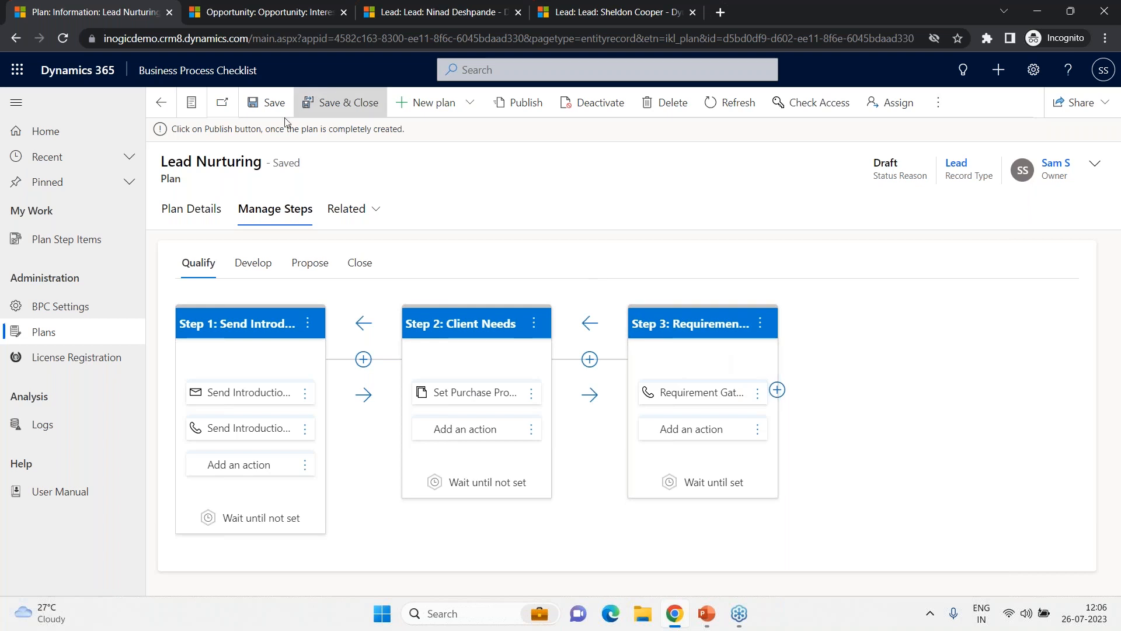
- Publish the revised Lead Nurturing plan and return to the plans list
click(520, 106)
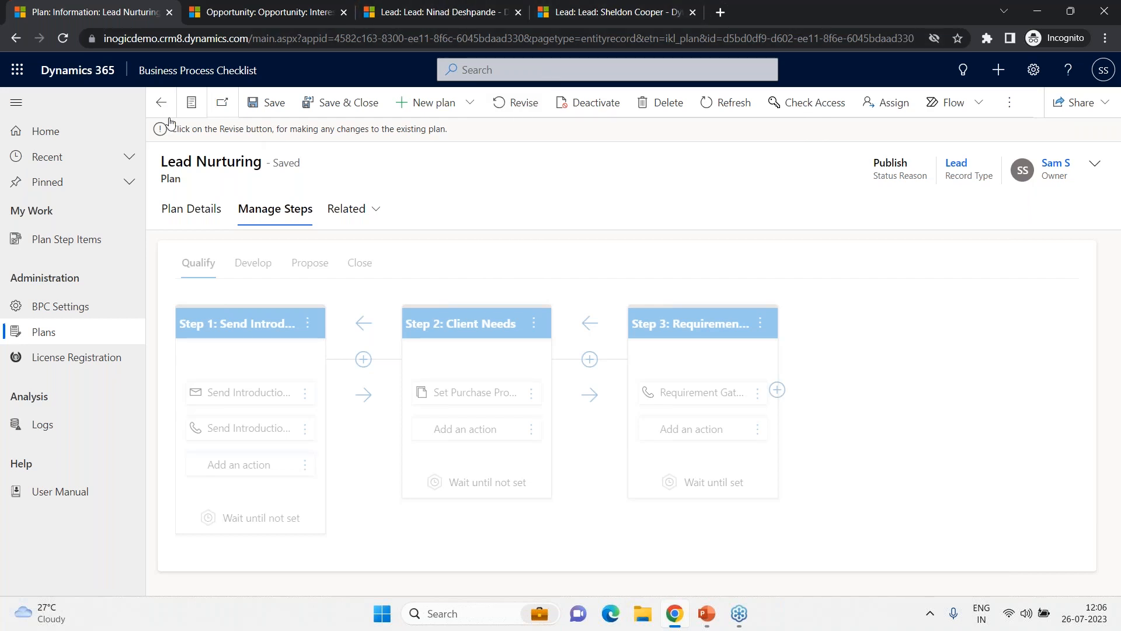
click(101, 336)
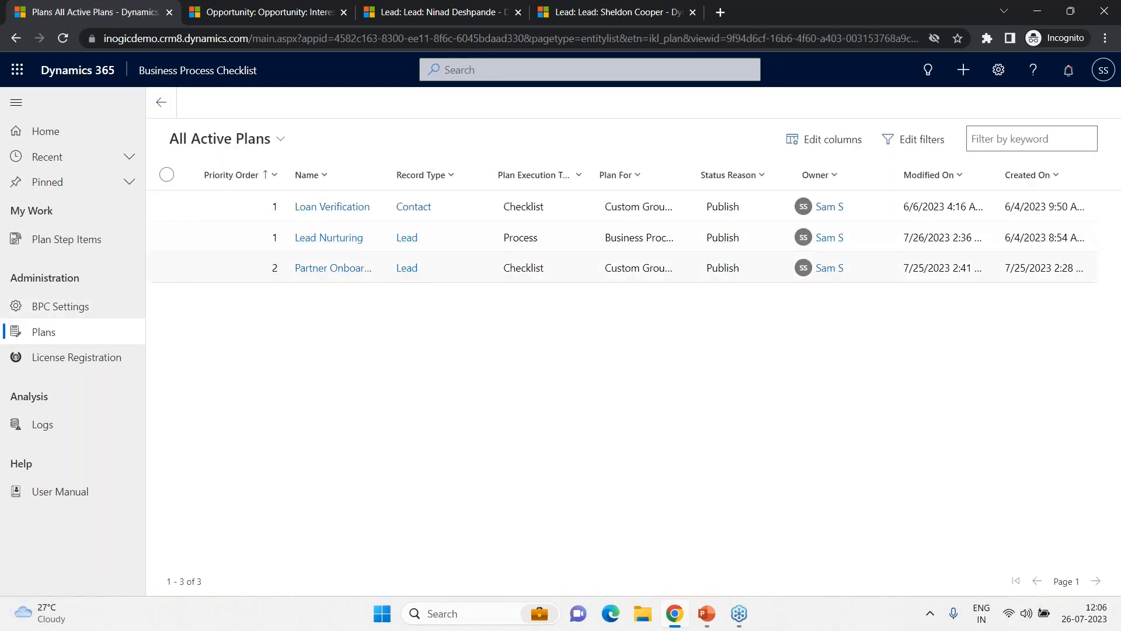
- Open the Partner Onboarding plan and examine its Fetch XML lead source condition
click(341, 267)
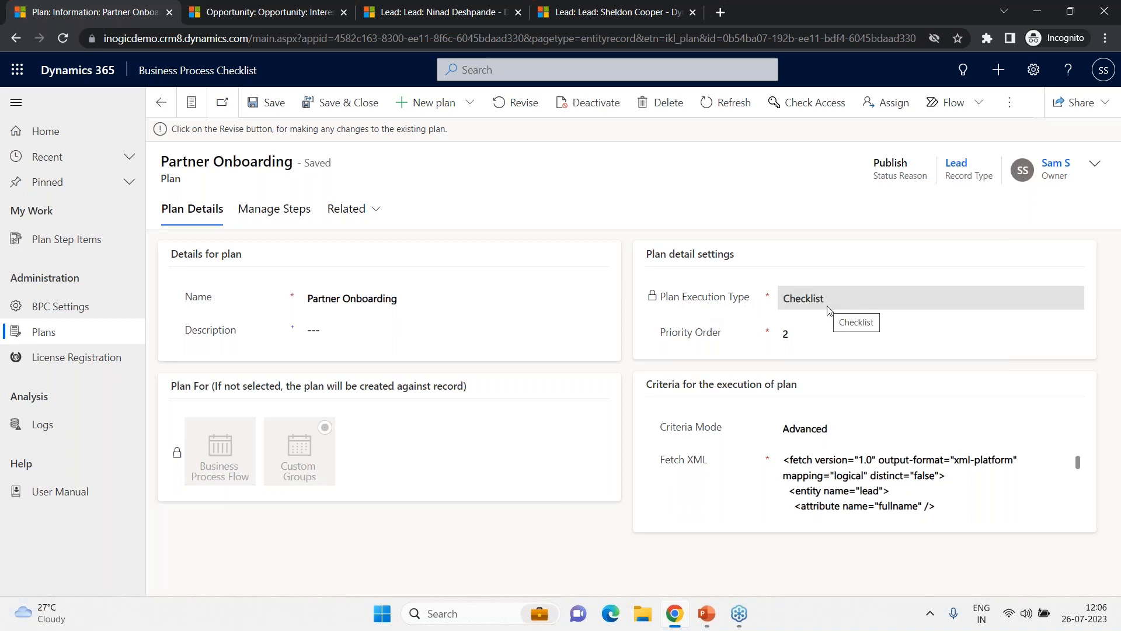
scroll(859, 486, down, 2)
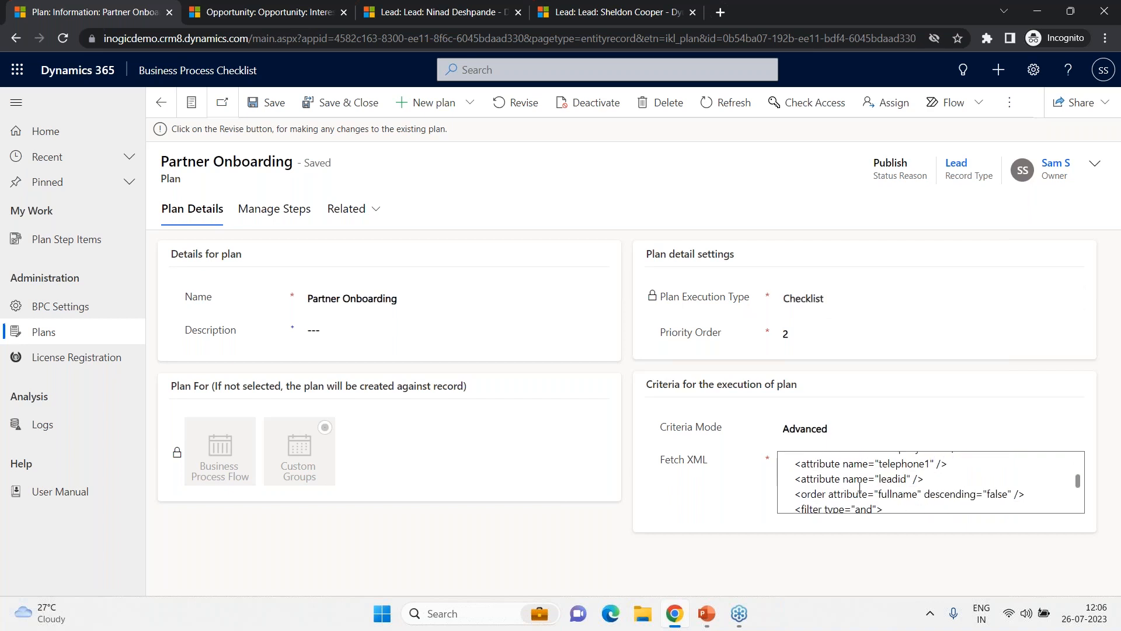
scroll(859, 486, down, 3)
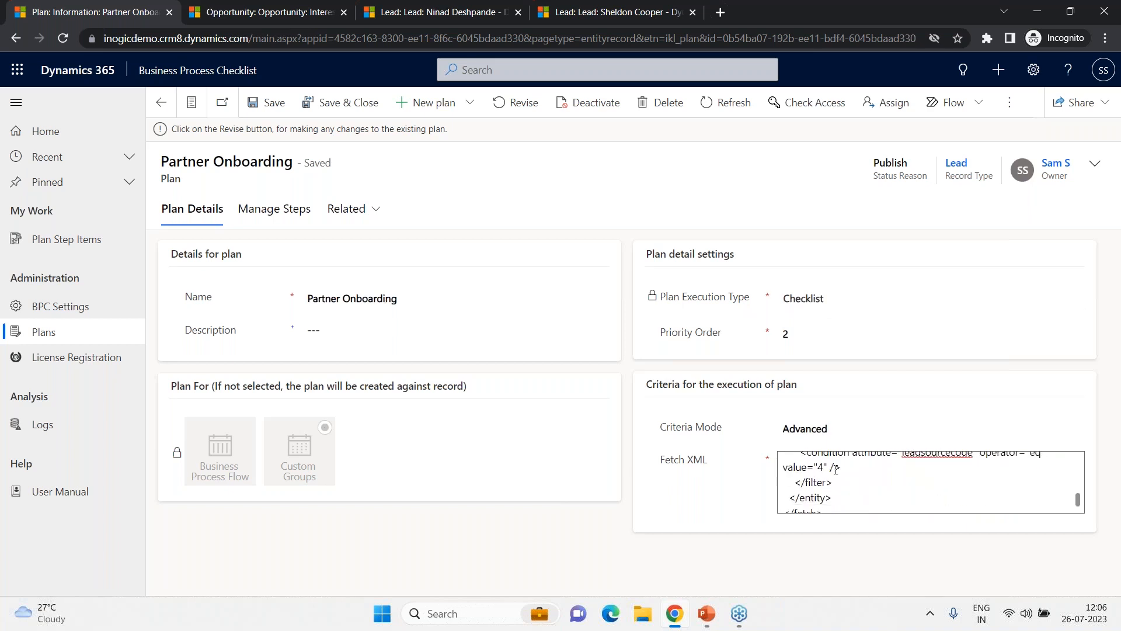
drag(823, 467, 783, 467)
- Revise the Partner Onboarding plan from its Manage Steps tab
click(276, 216)
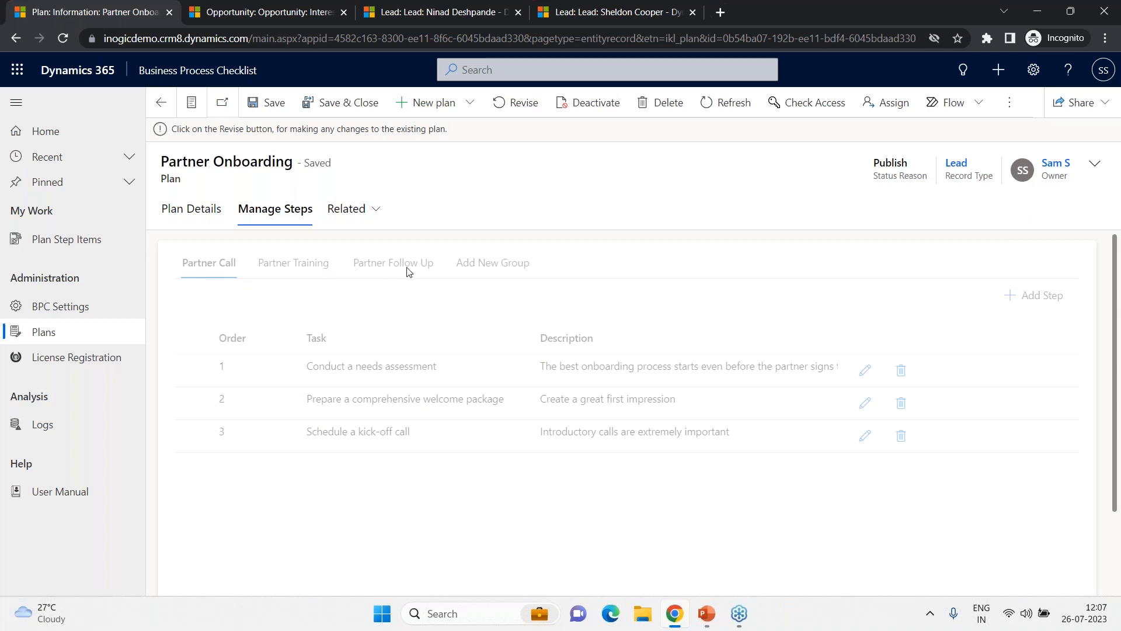
click(527, 109)
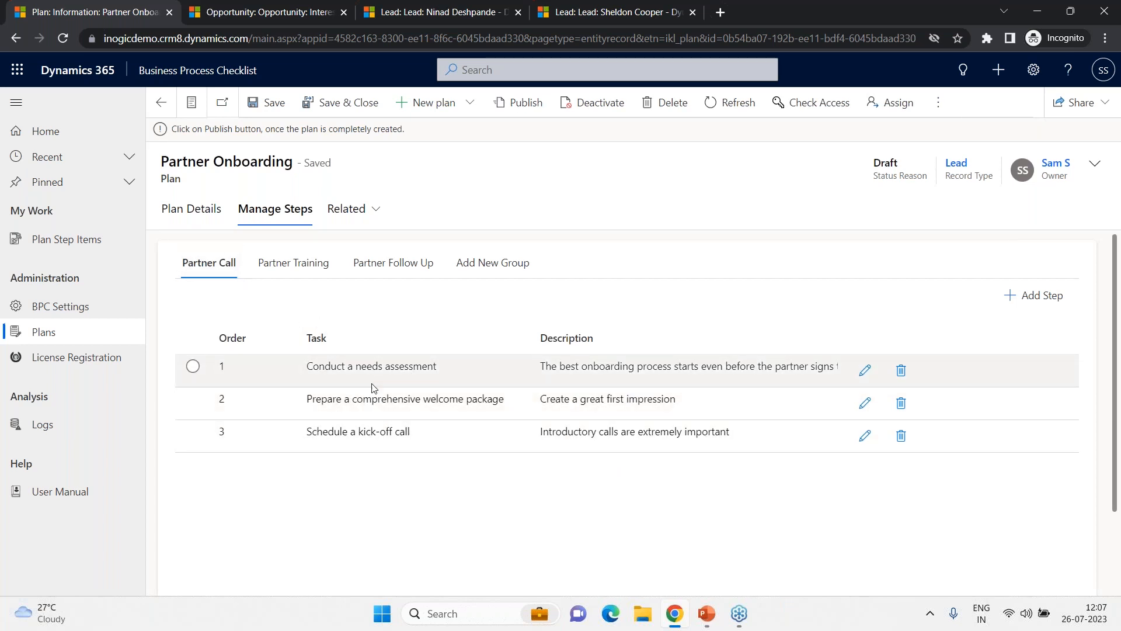
- Browse the Partner Training and Partner Follow Up step groups, then publish the Partner Onboarding plan
click(300, 271)
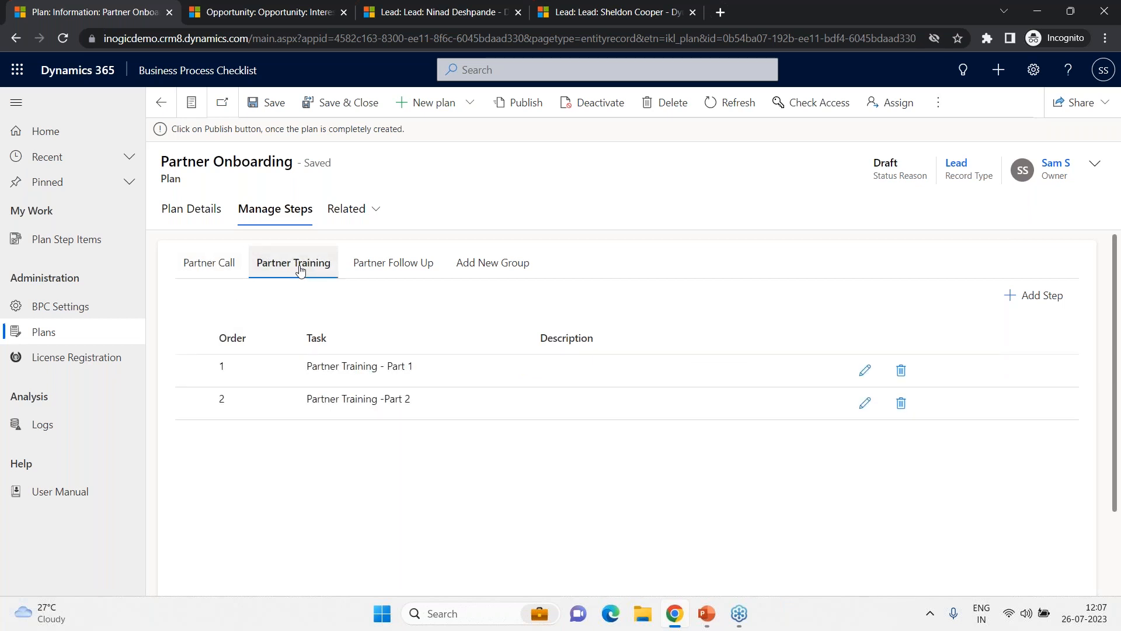
click(392, 262)
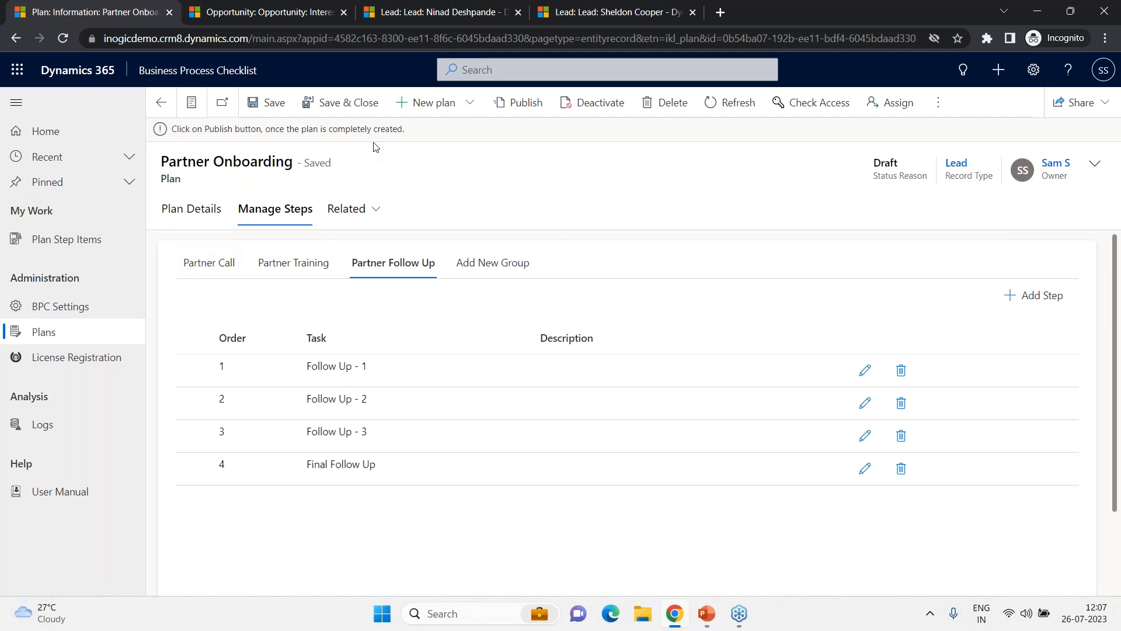
click(512, 106)
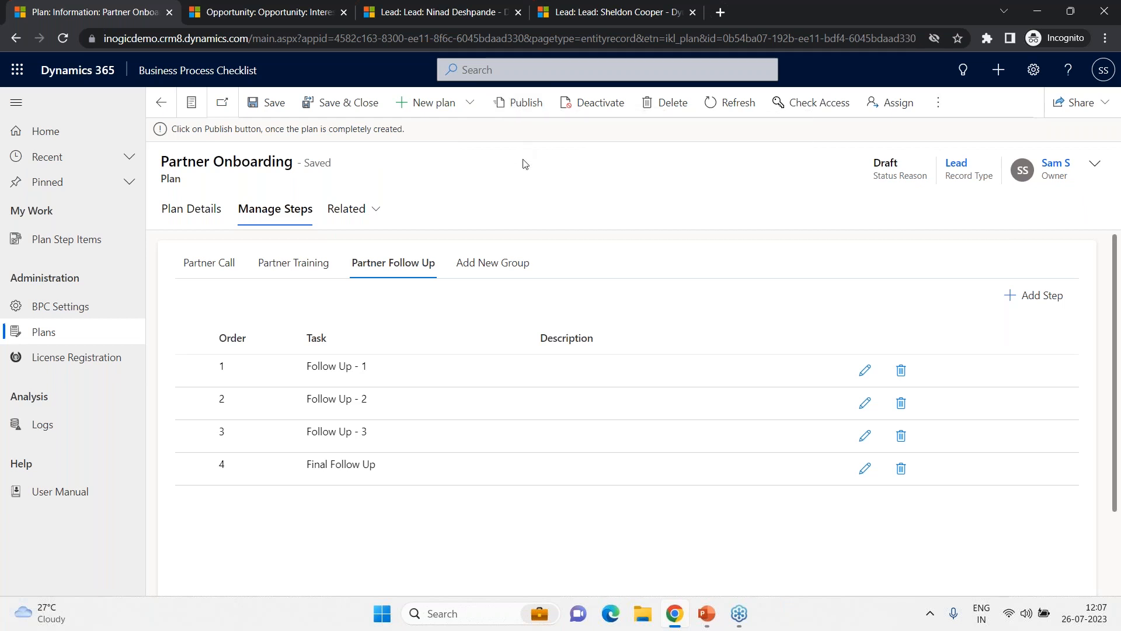